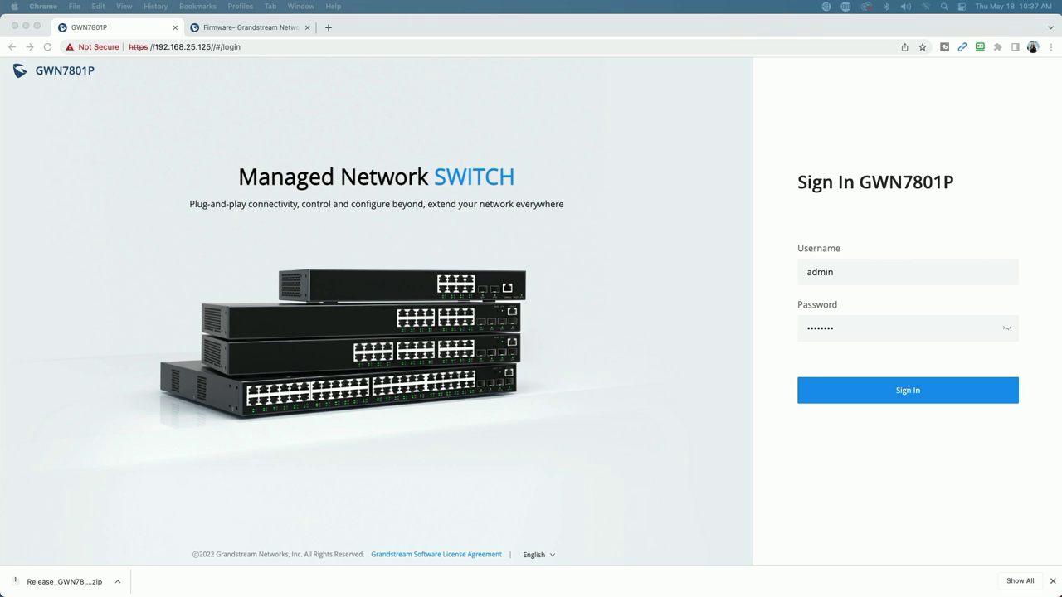
left_click(916, 401)
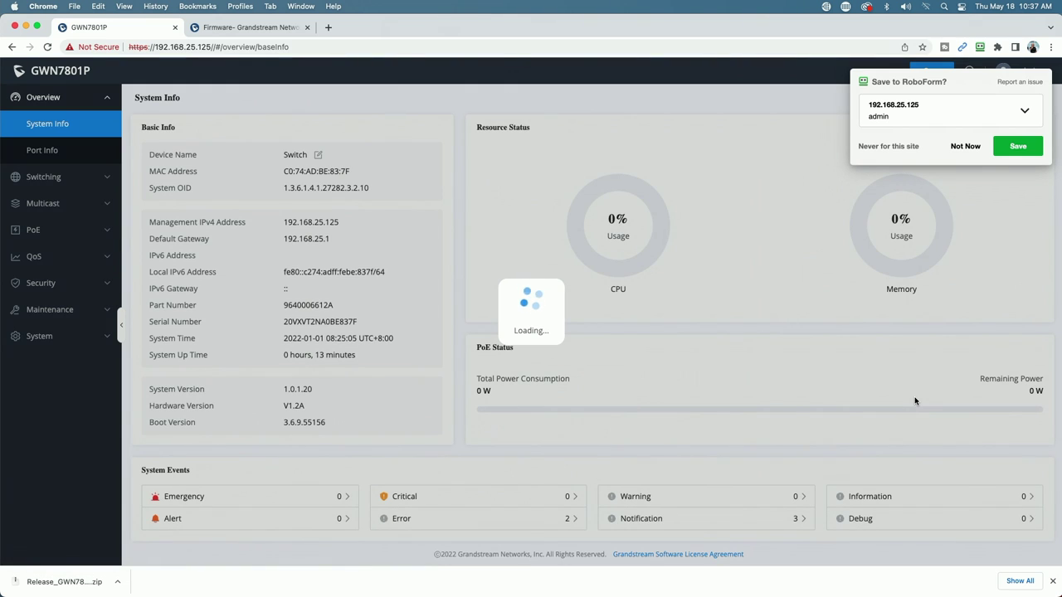
Finish the administrator sign-in by declining RoboForm's save prompt, then expand the Maintenance menu
left_click(966, 147)
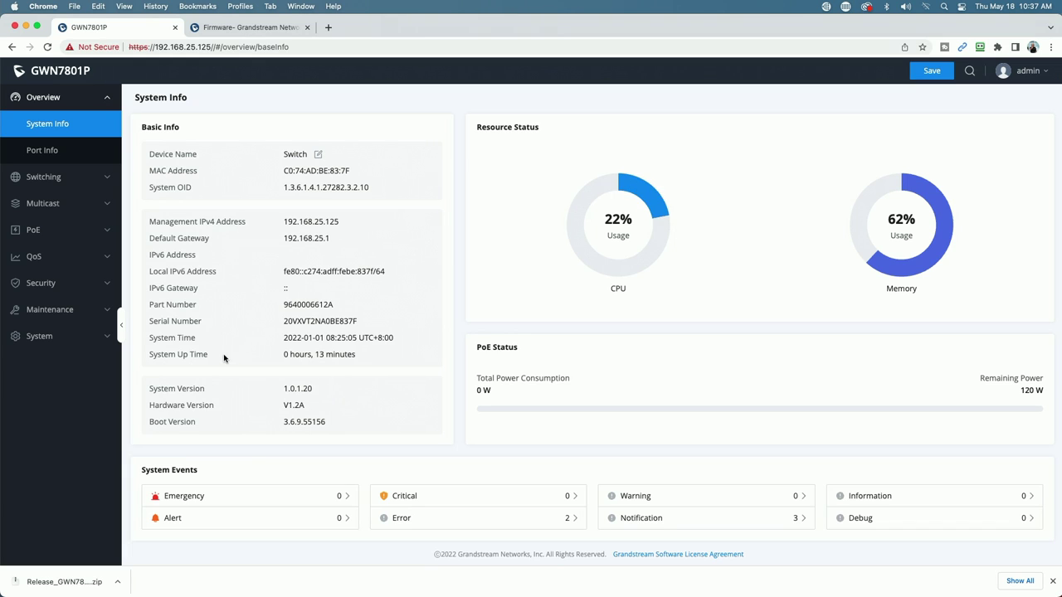
left_click(74, 312)
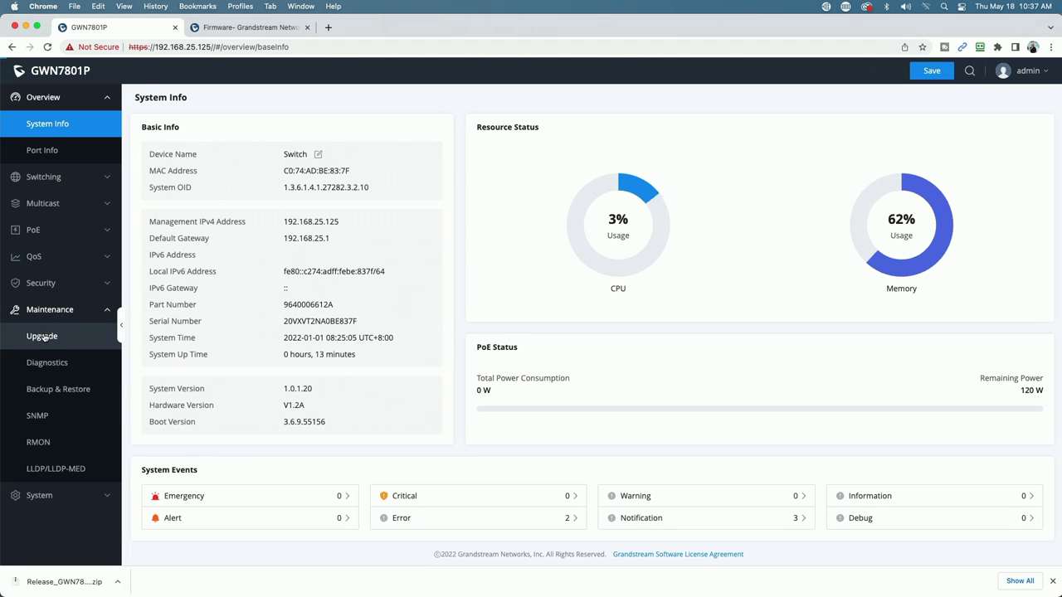
Check the switch Upgrade page against the Grandstream site's 1.0.1.36 switch firmware and the downloaded Release_GWN780x_1.0.1.36.zip
left_click(44, 337)
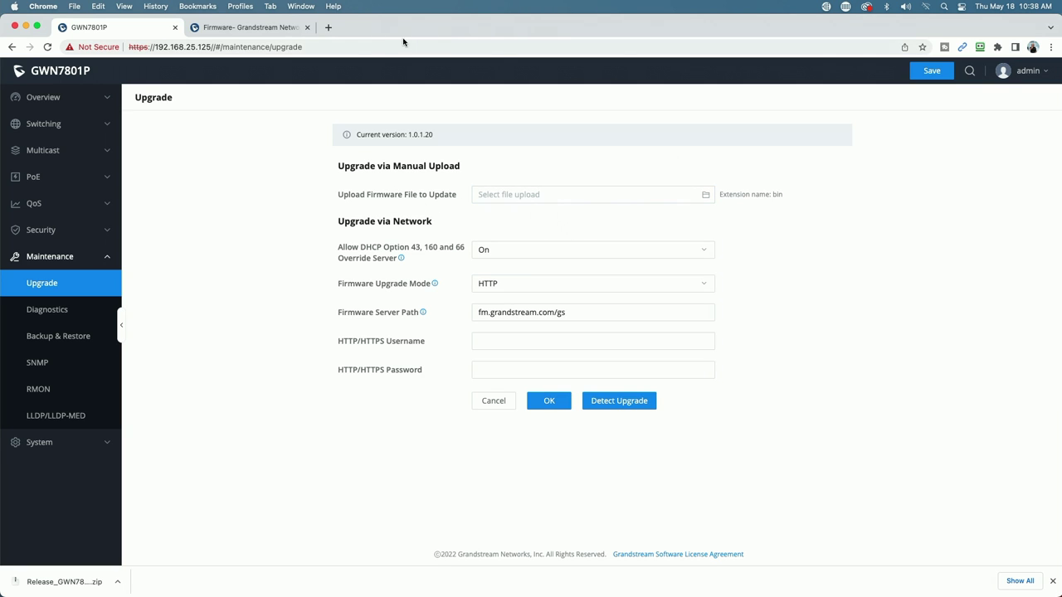
left_click(250, 29)
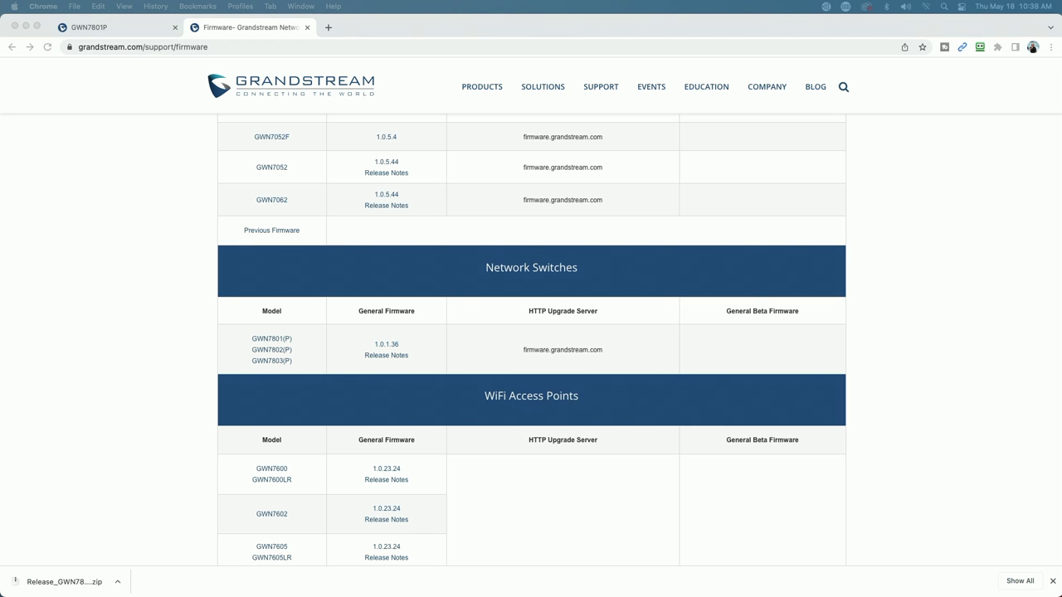
left_click_drag(229, 369, 301, 83)
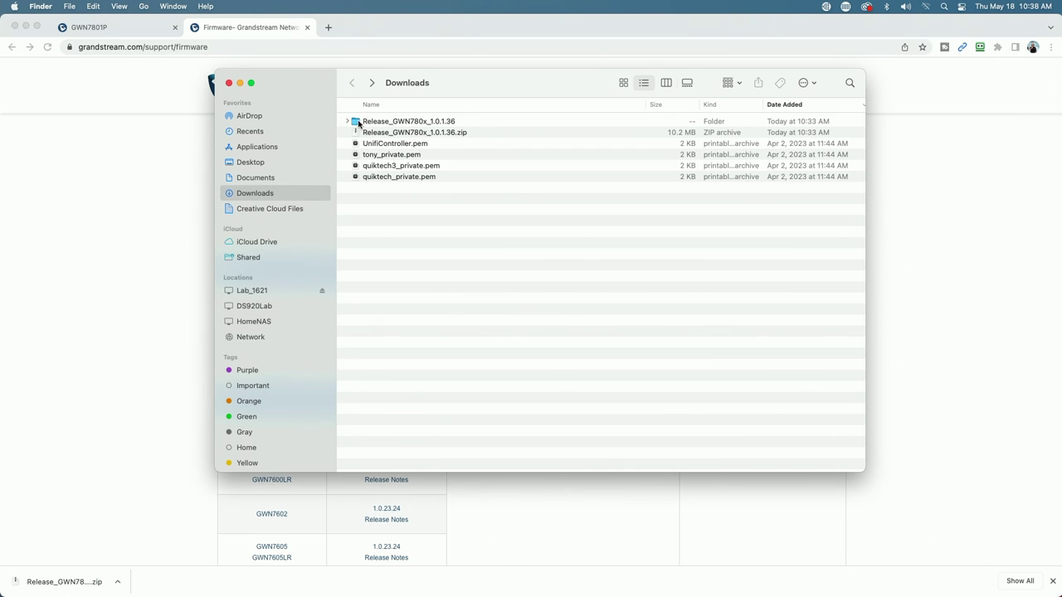
double_click(358, 122)
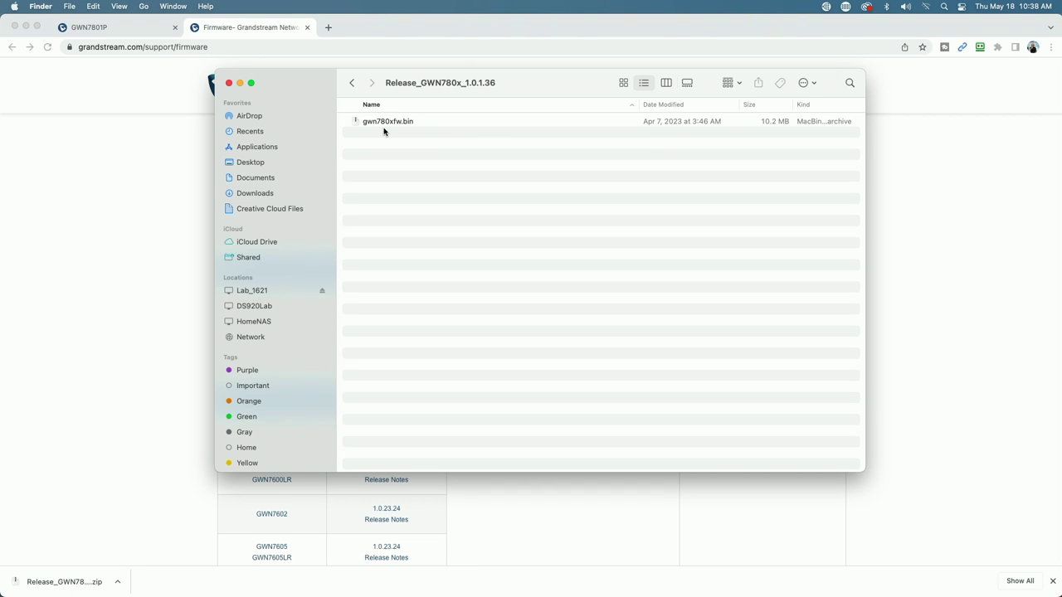
left_click(110, 145)
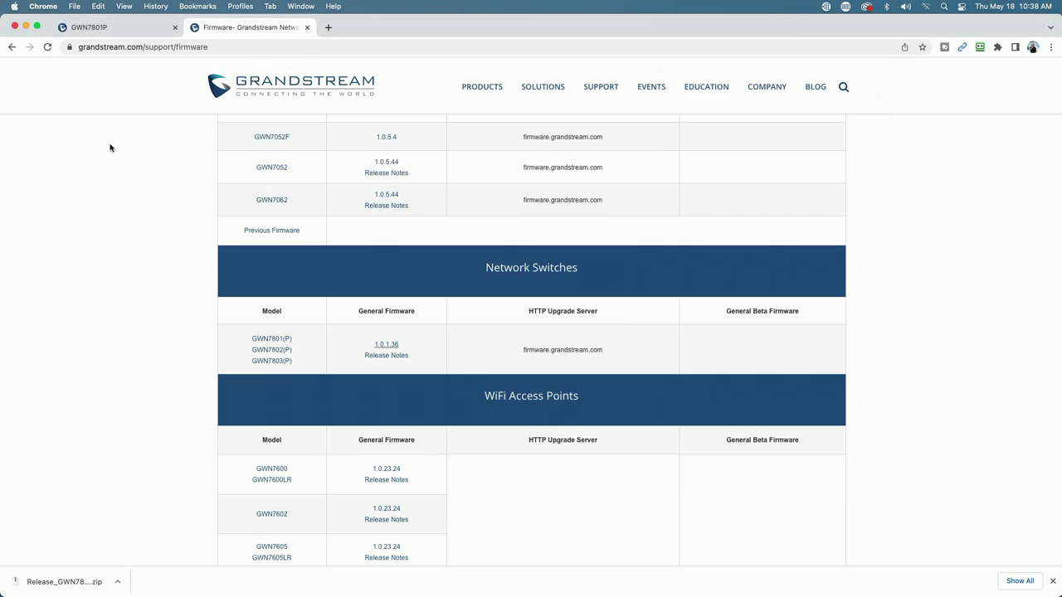
Browse to Downloads > Release_GWN780x_1.0.1.36 > gwn780xfw.bin for manual upload, then cancel without uploading
left_click(98, 28)
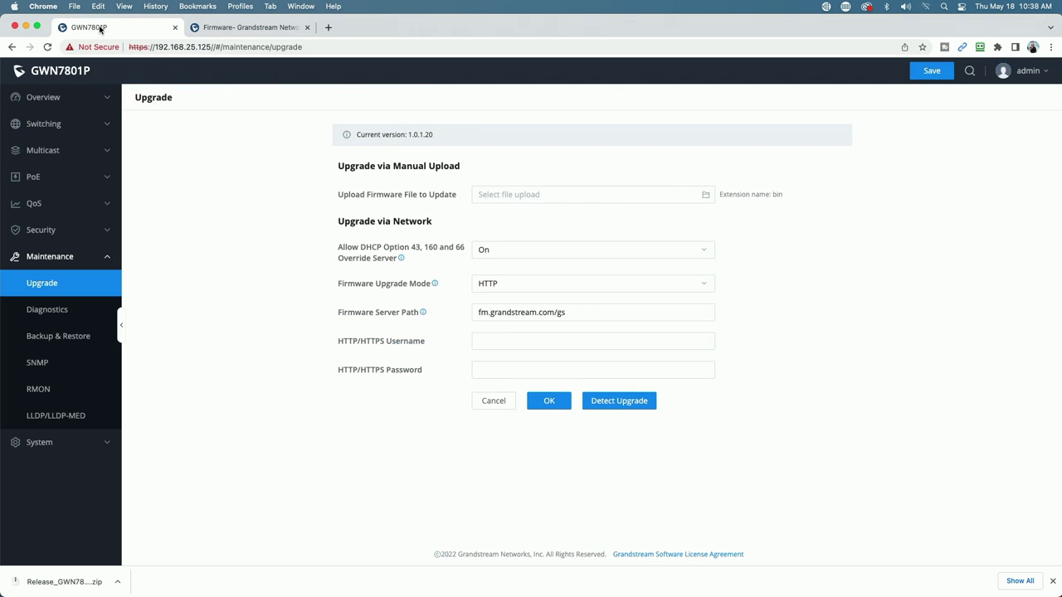
left_click(492, 196)
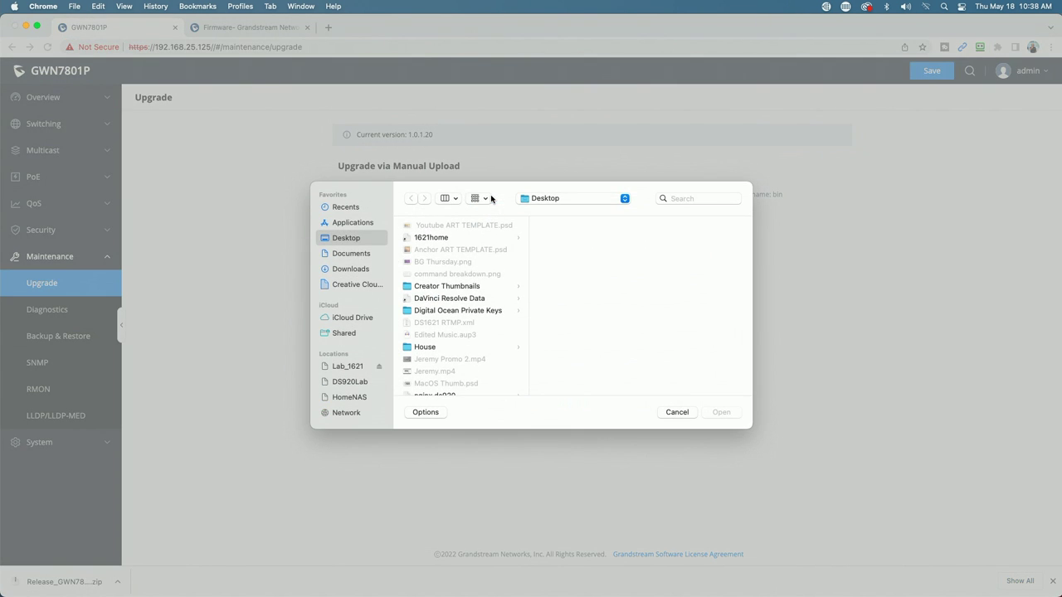
left_click(360, 270)
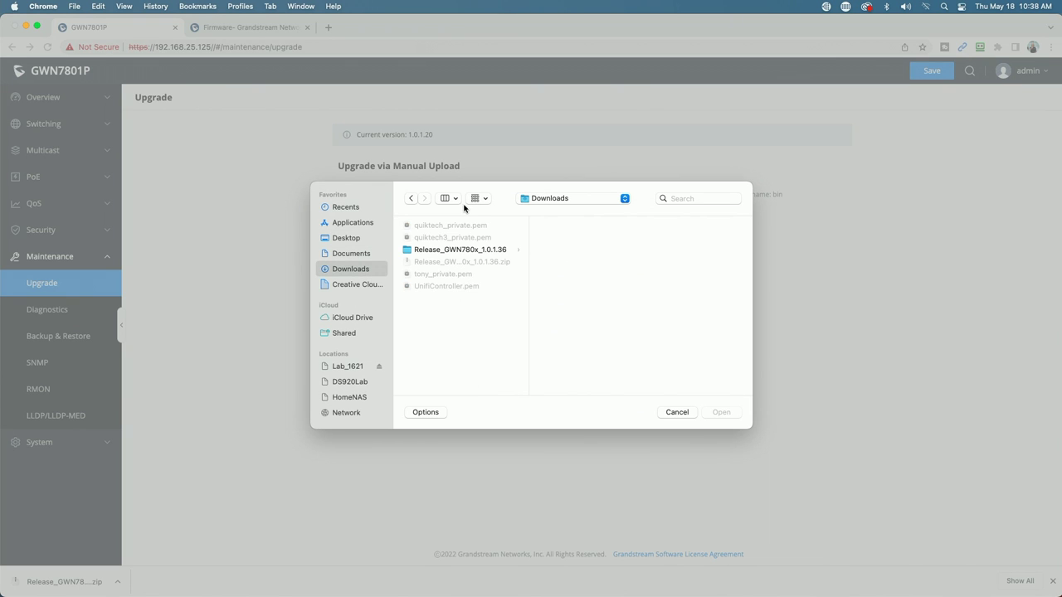
left_click(411, 251)
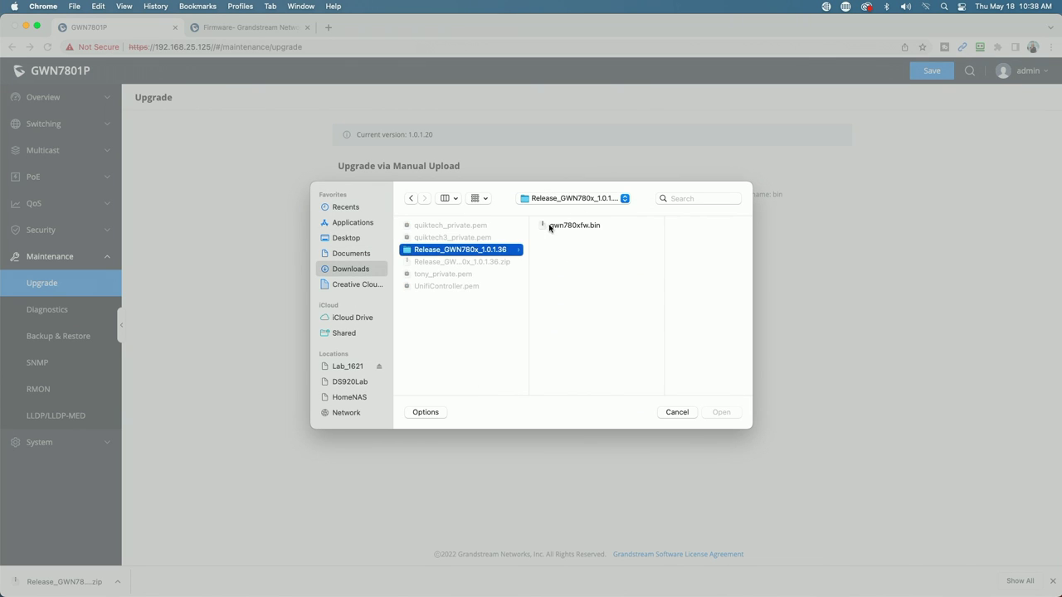
left_click(552, 227)
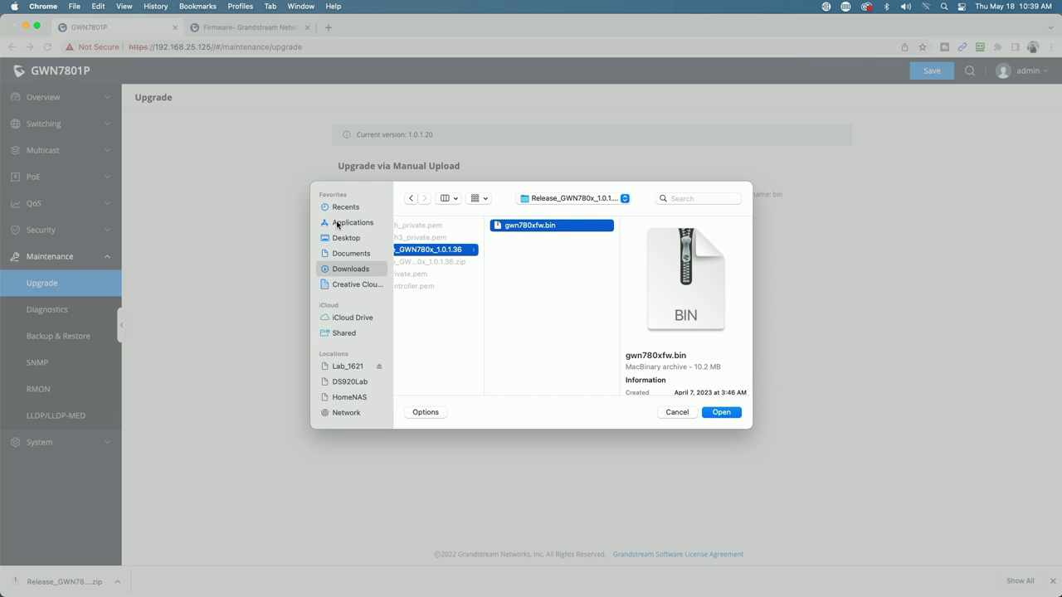
left_click(679, 412)
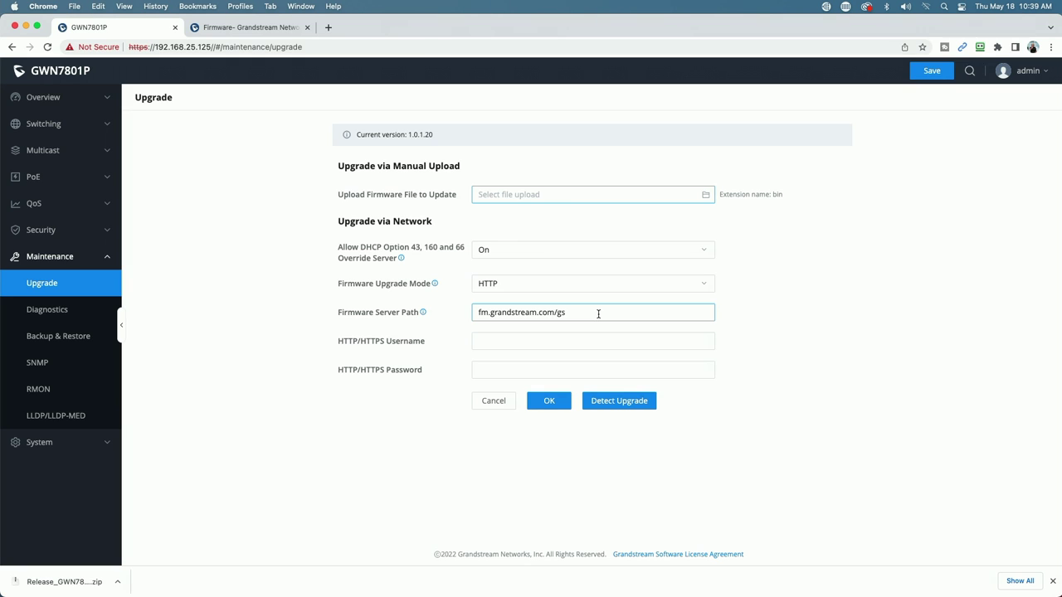
Change the Firmware Server Path to firmware.grandstream.com, save, and detect the 1.0.1.36 upgrade
left_click_drag(598, 314, 418, 310)
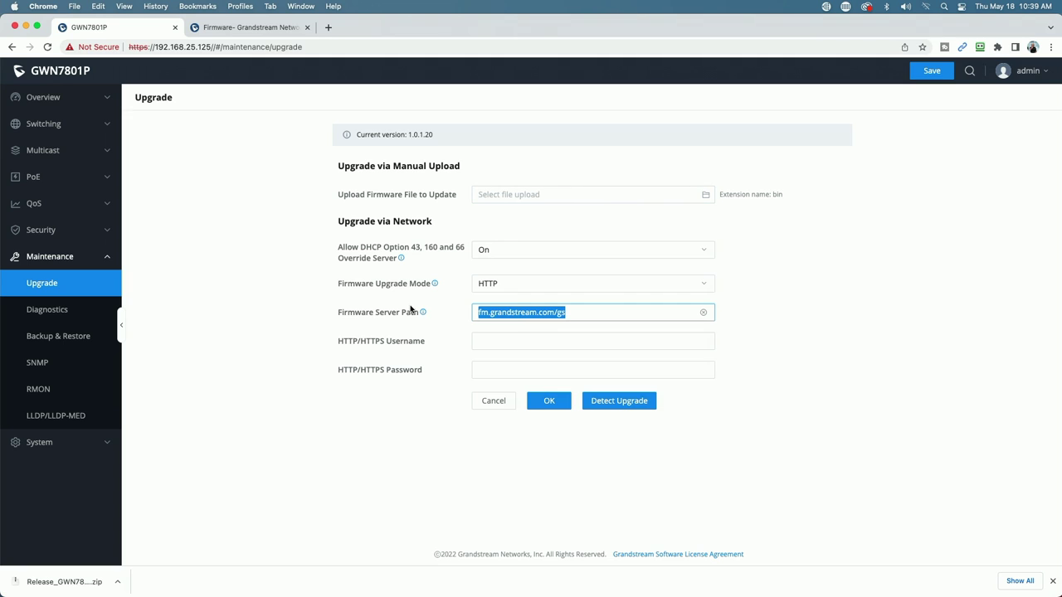
key("BackSpace")
type("firmware")
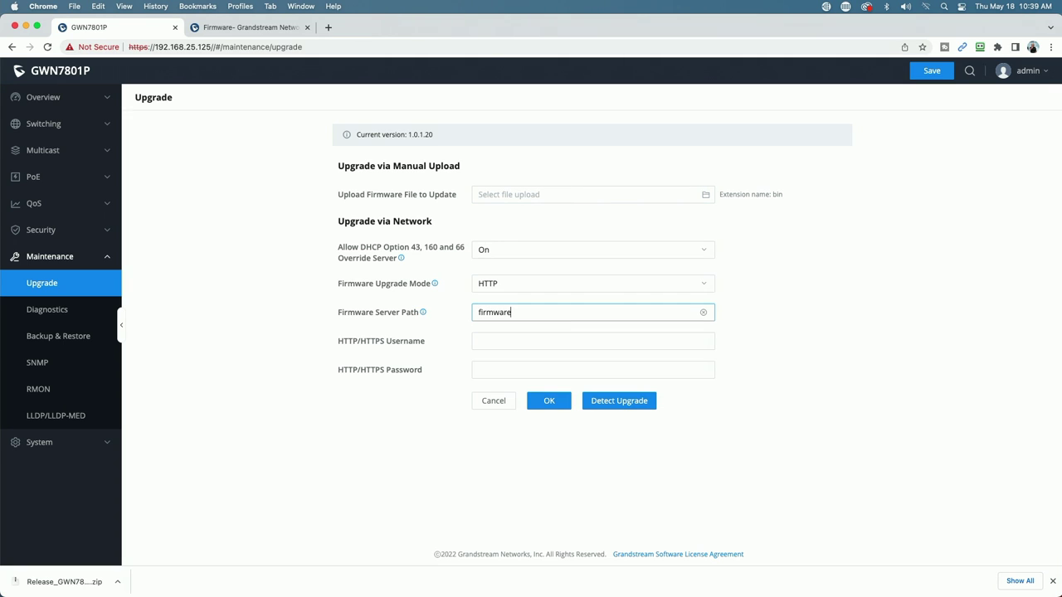
type(".grandstream.com")
left_click(552, 398)
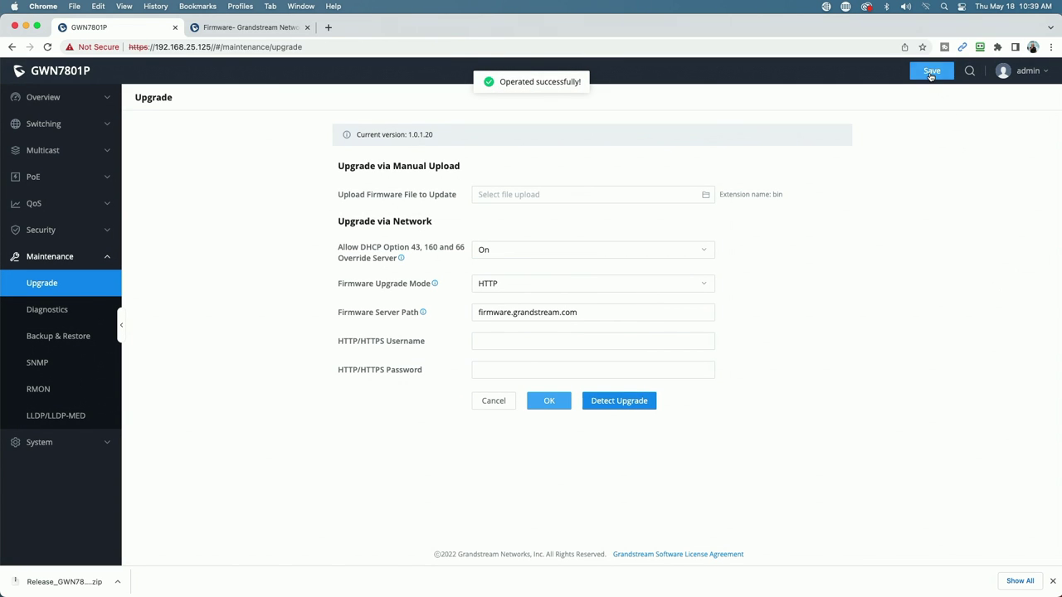
left_click(930, 71)
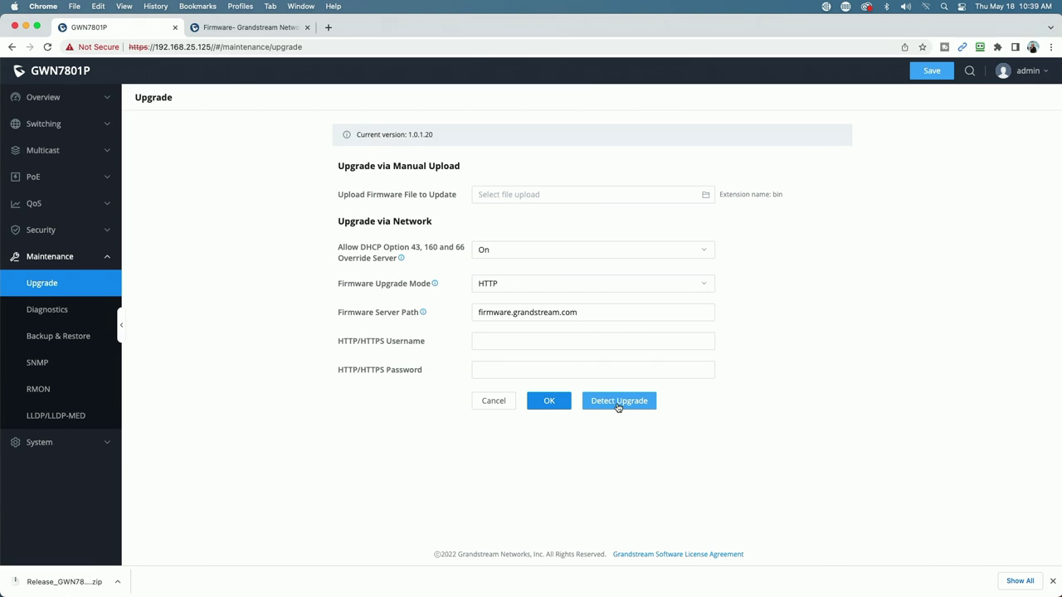
left_click(618, 403)
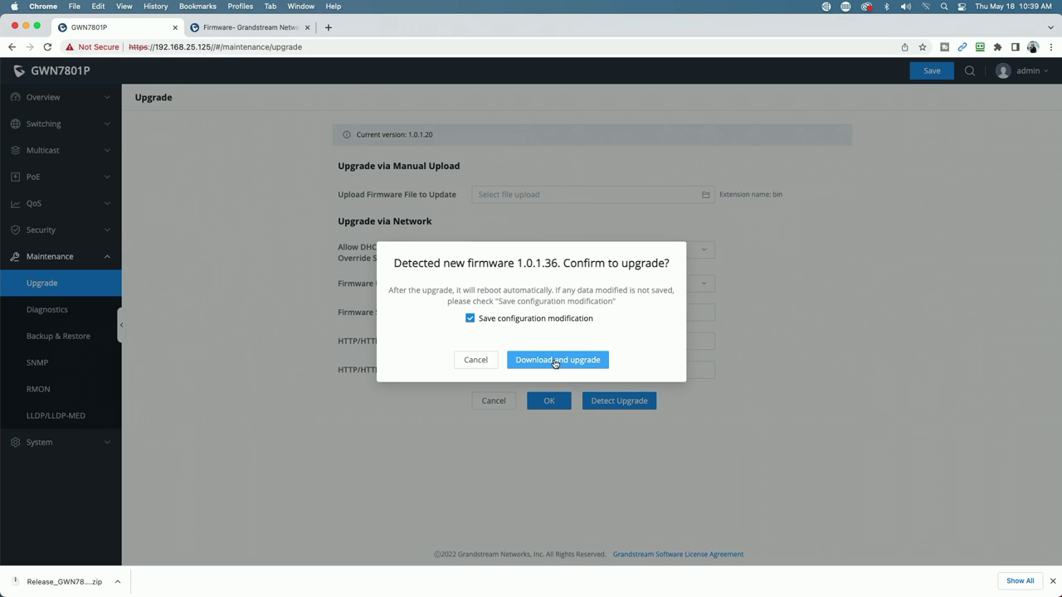
Confirm Download and upgrade to install firmware 1.0.1.36, leaving the switch rebooting
left_click(555, 362)
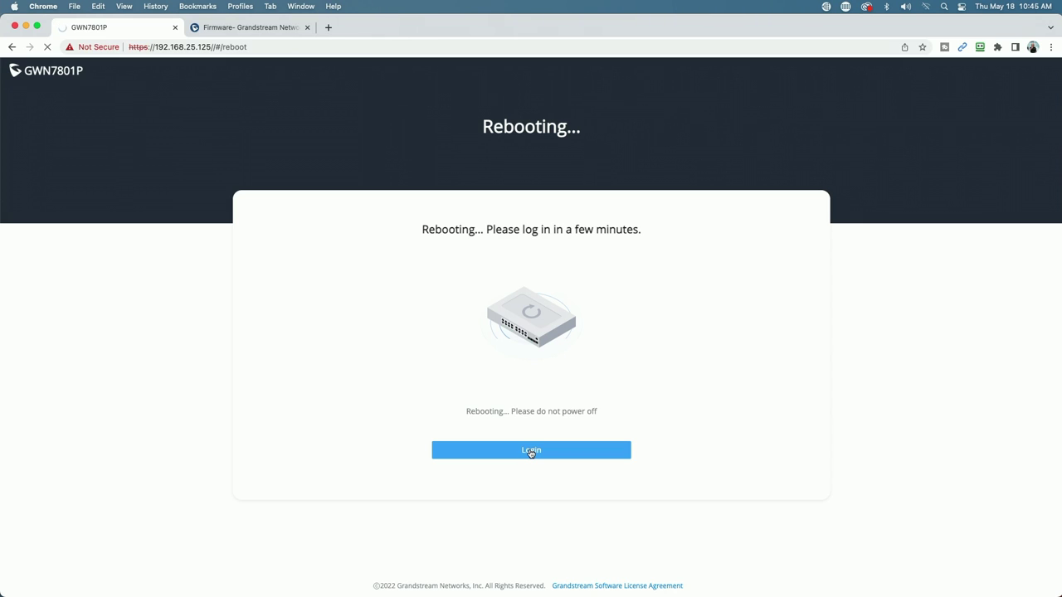
After the reboot, log in as admin with the account password and decline RoboForm's save prompt
left_click(531, 452)
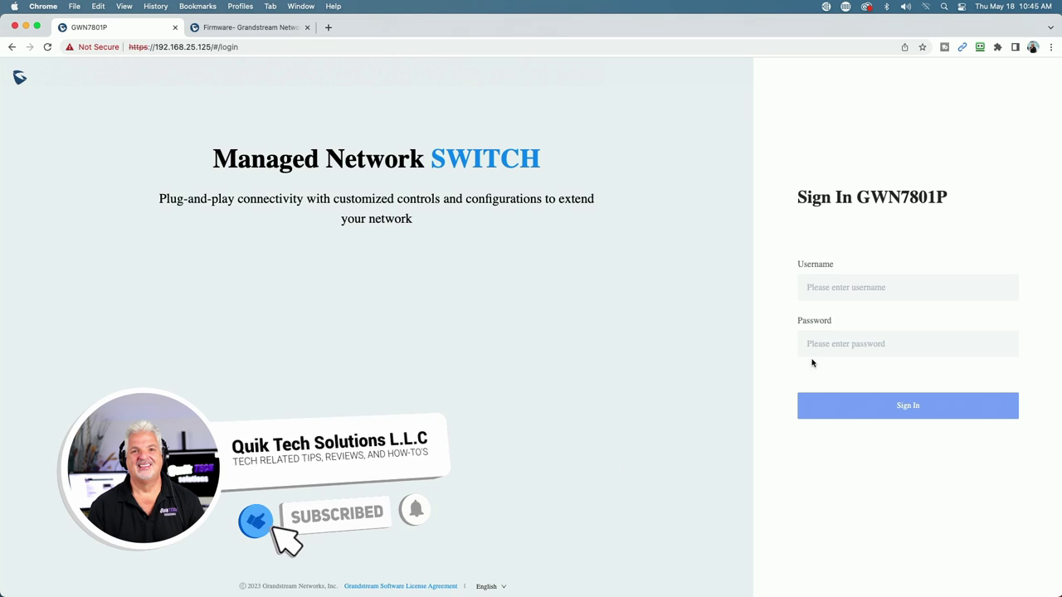
left_click(834, 288)
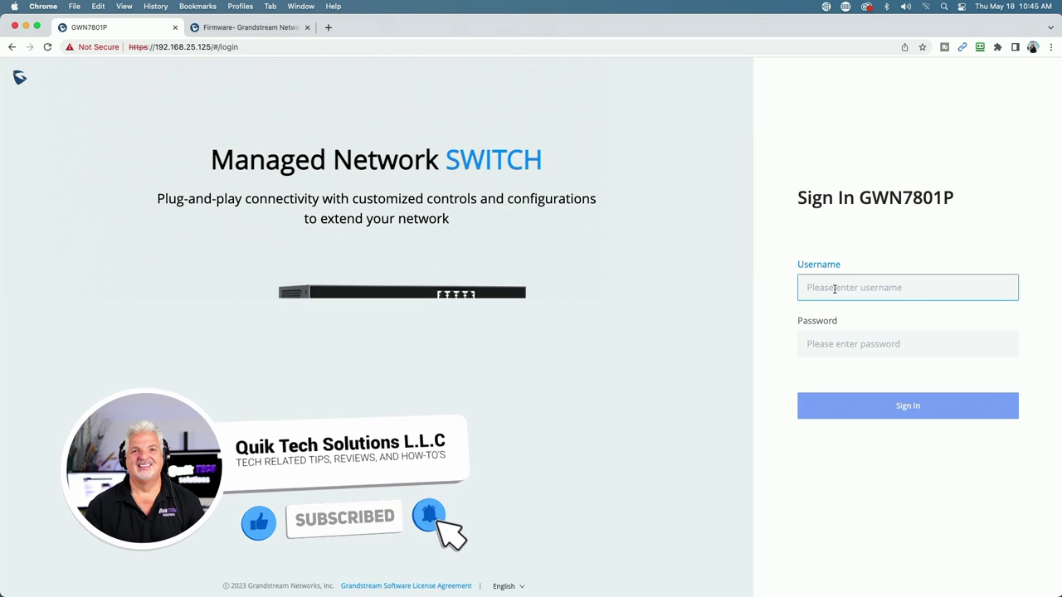
type("admin")
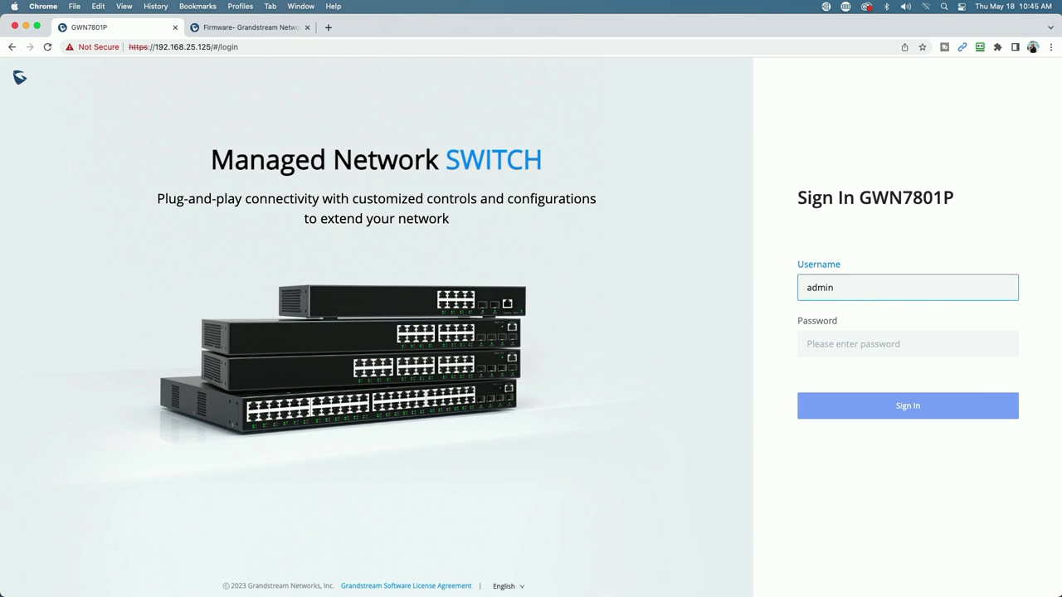
key("Tab")
key("super+v")
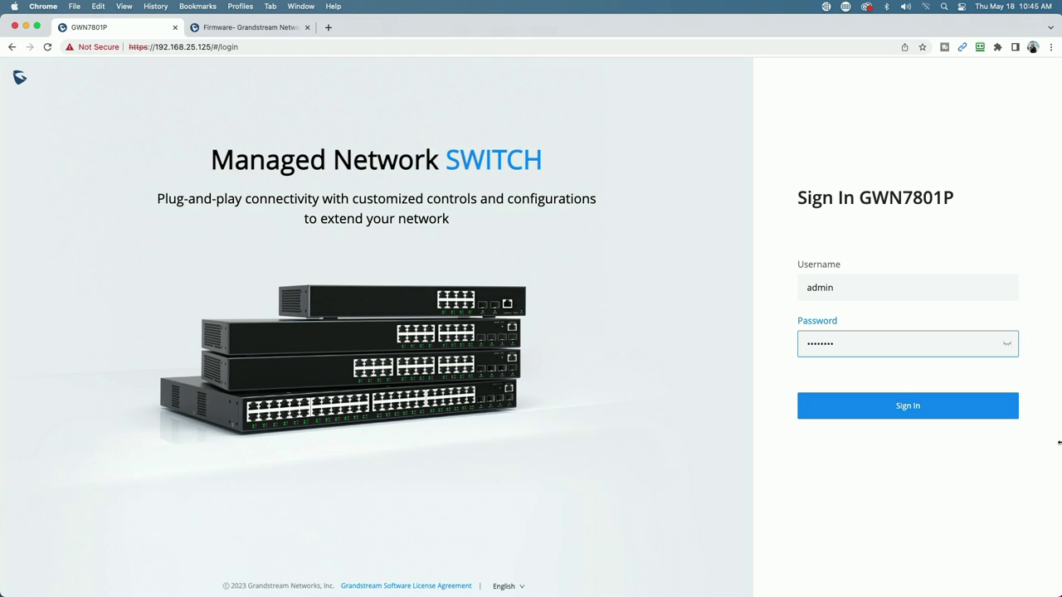
left_click(912, 407)
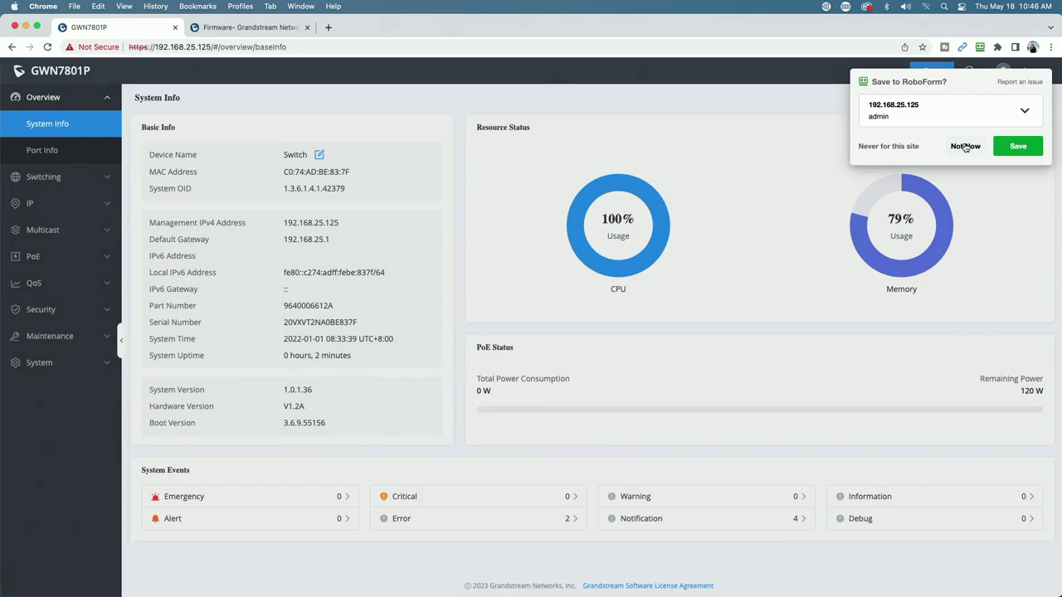
left_click(964, 146)
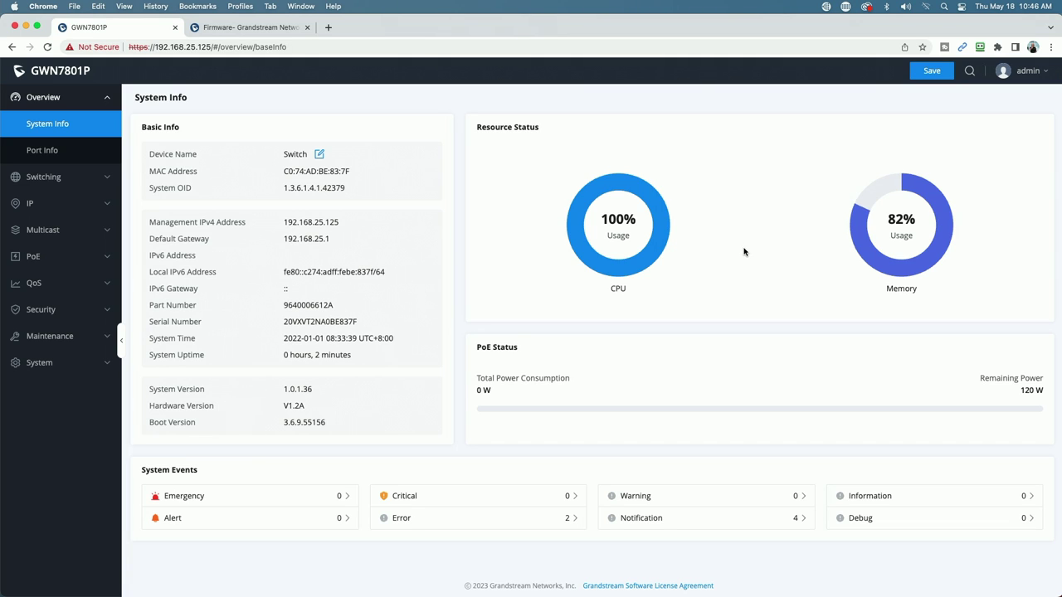
Change the administrator password, decline saving the login, and save the switch configuration
mouse_move(1041, 80)
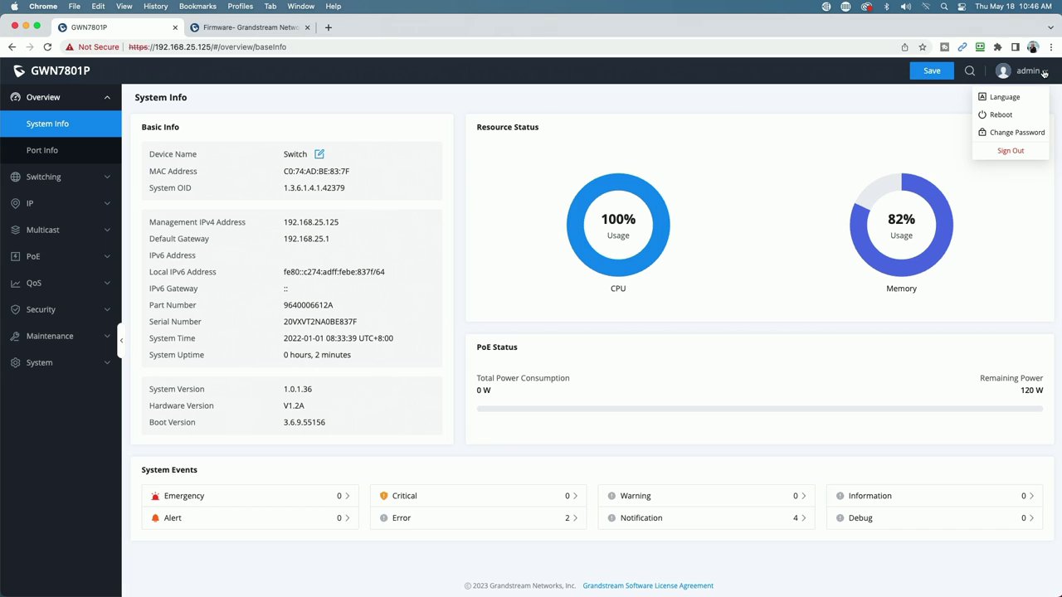
left_click(1007, 136)
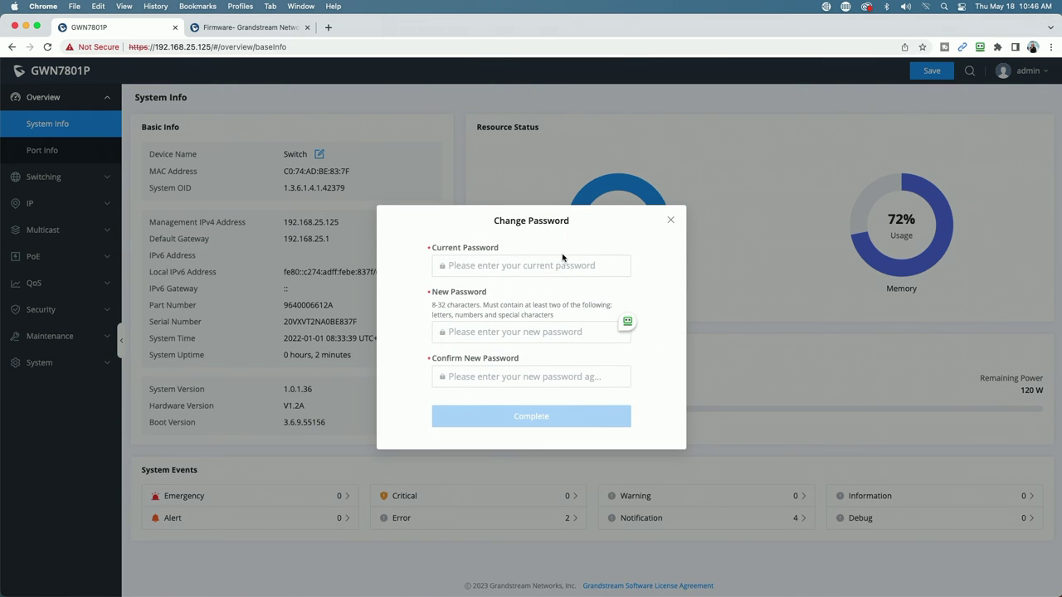
left_click(466, 267)
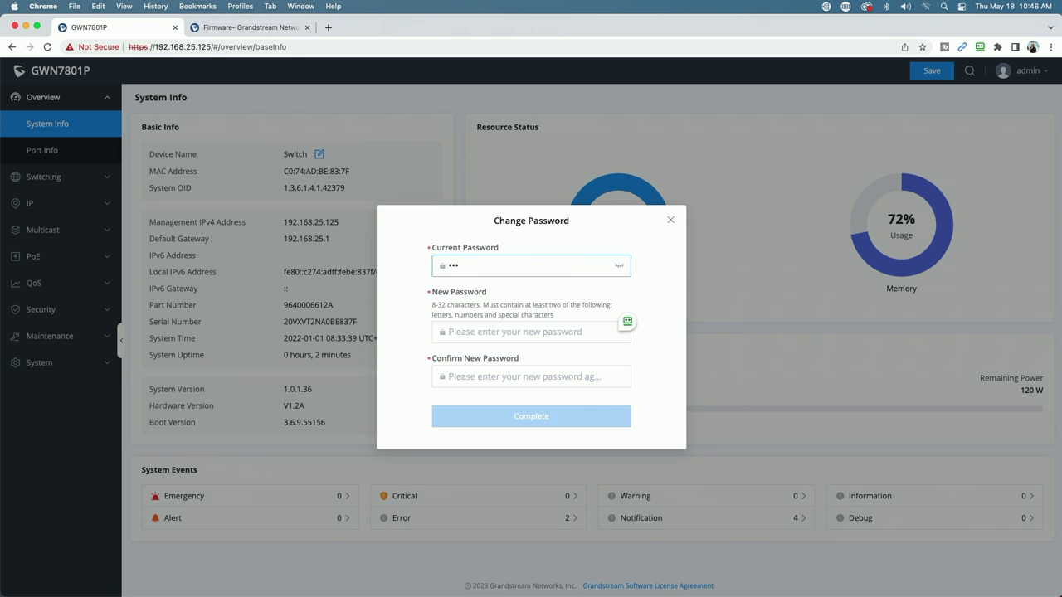
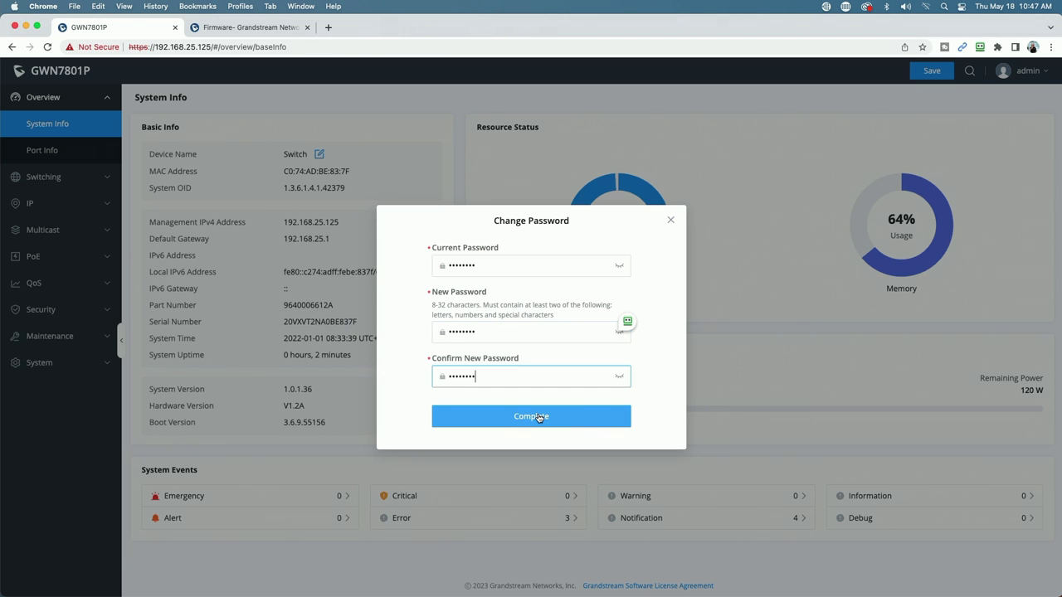
left_click(529, 415)
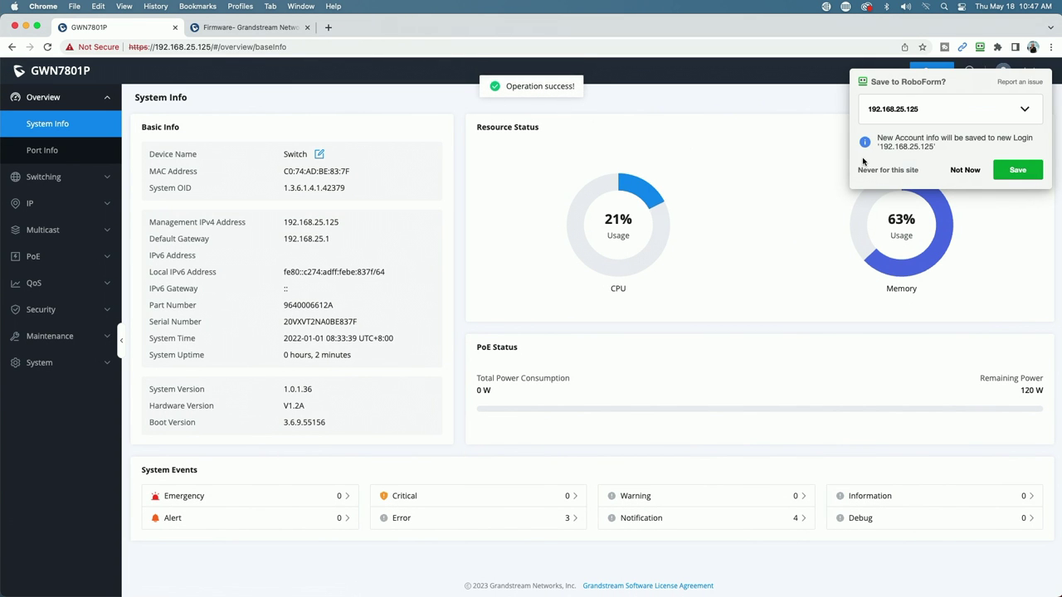
left_click(960, 170)
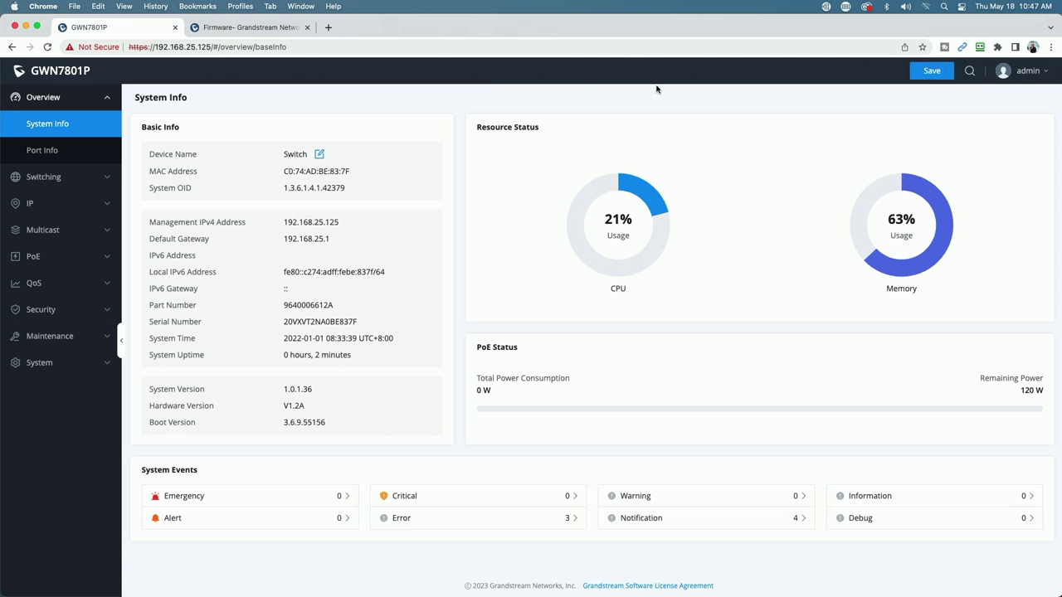
left_click(928, 71)
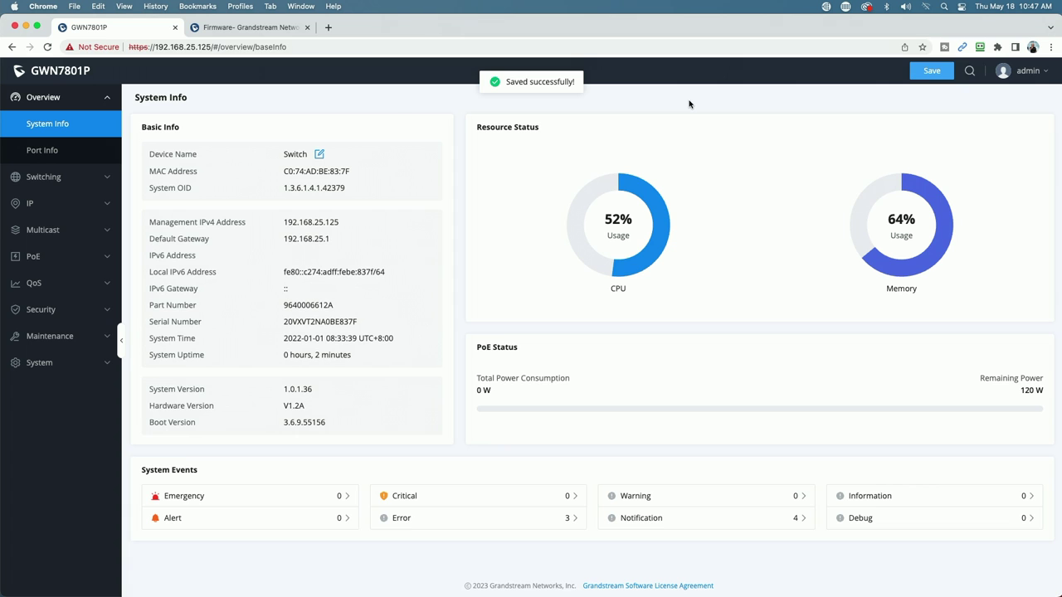
Sign out from the admin menu, confirm, and sign back in with the admin username and password
mouse_move(1035, 77)
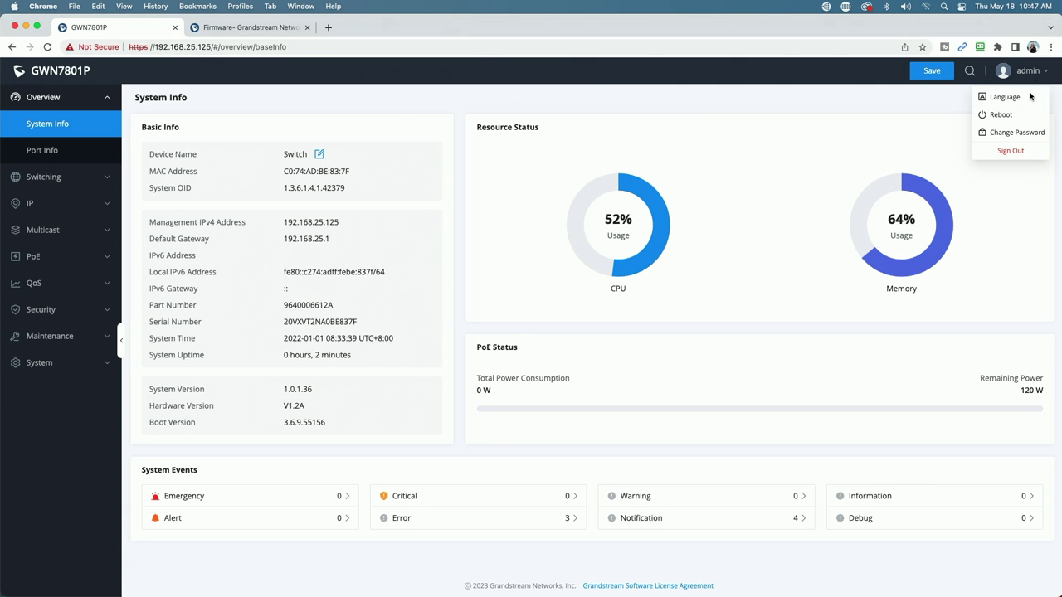
left_click(1010, 151)
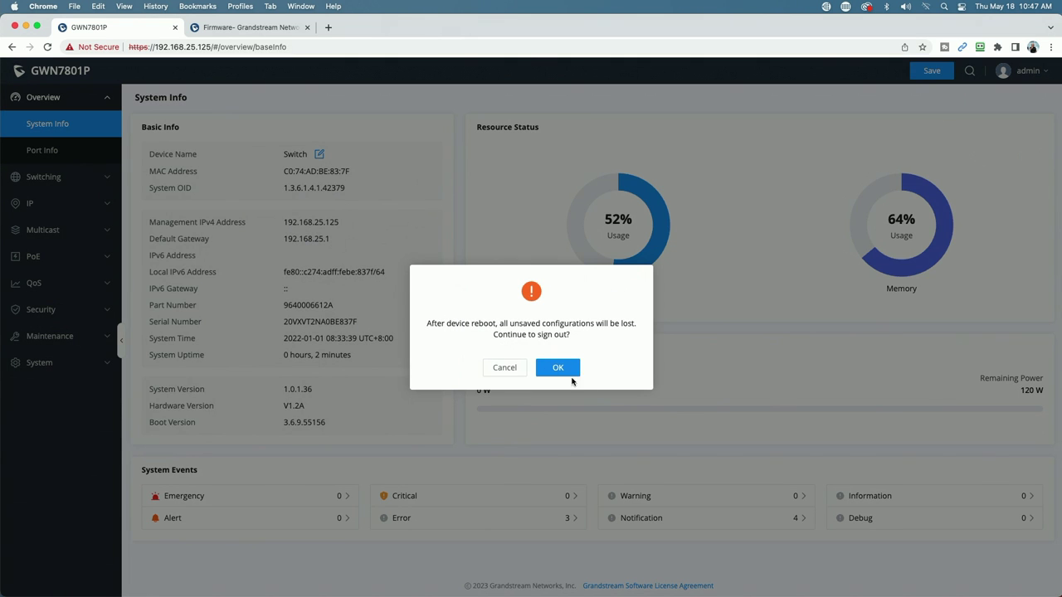
left_click(569, 371)
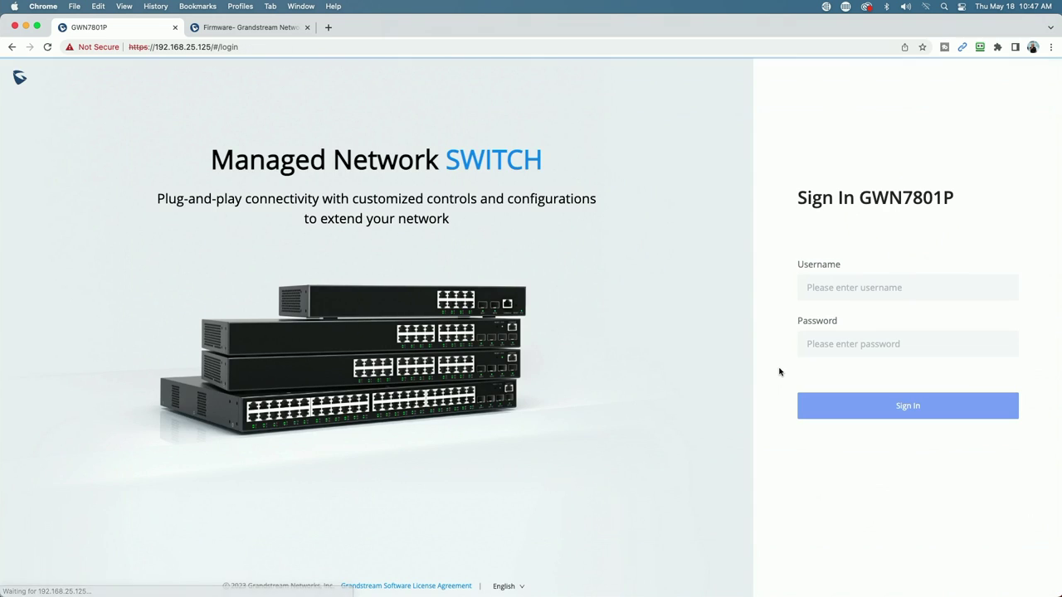
left_click(828, 287)
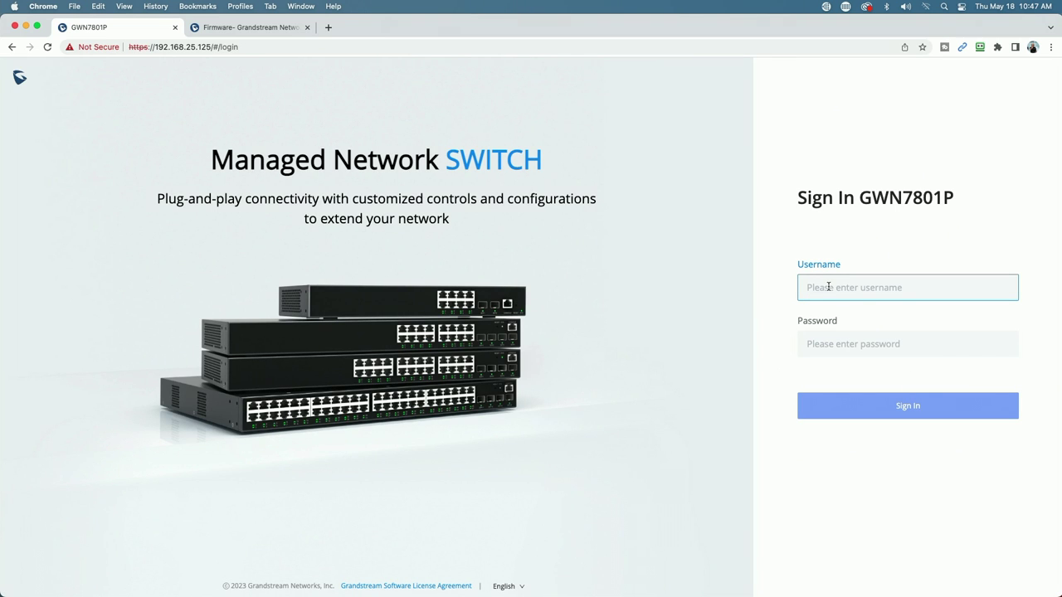
type("admin")
key("Tab")
type("****")
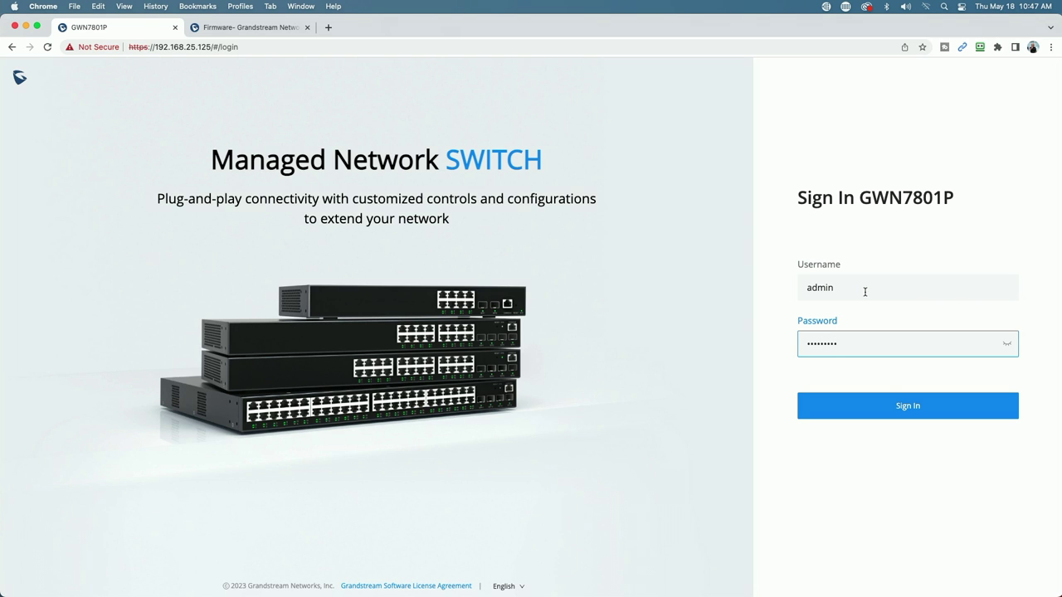
left_click(907, 407)
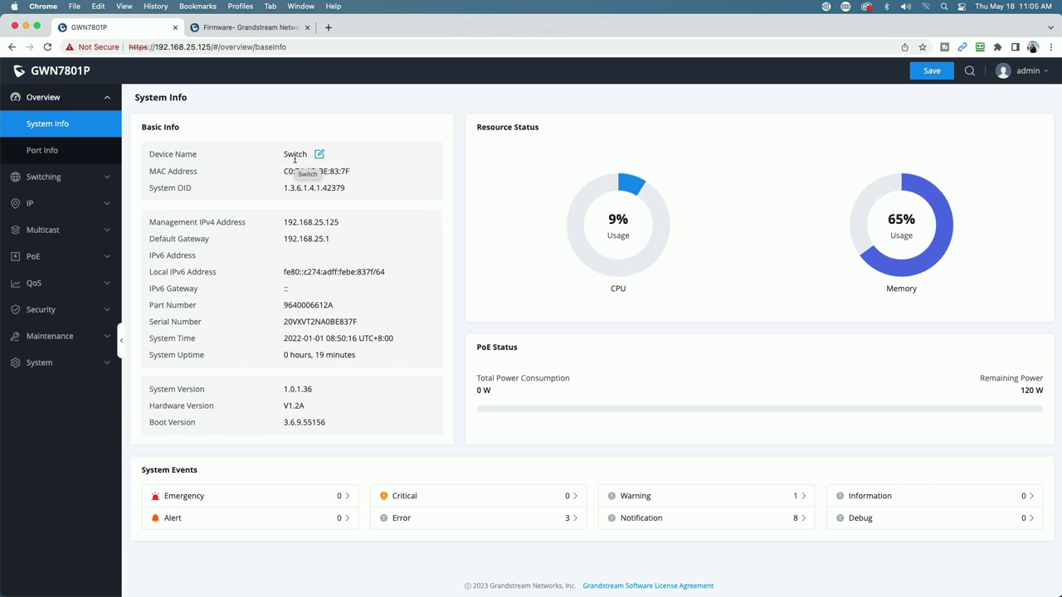
Replace the Device Name 'Switch' with 'Quiktech_Lab_7801P', confirm with OK, and save the configuration
left_click(320, 155)
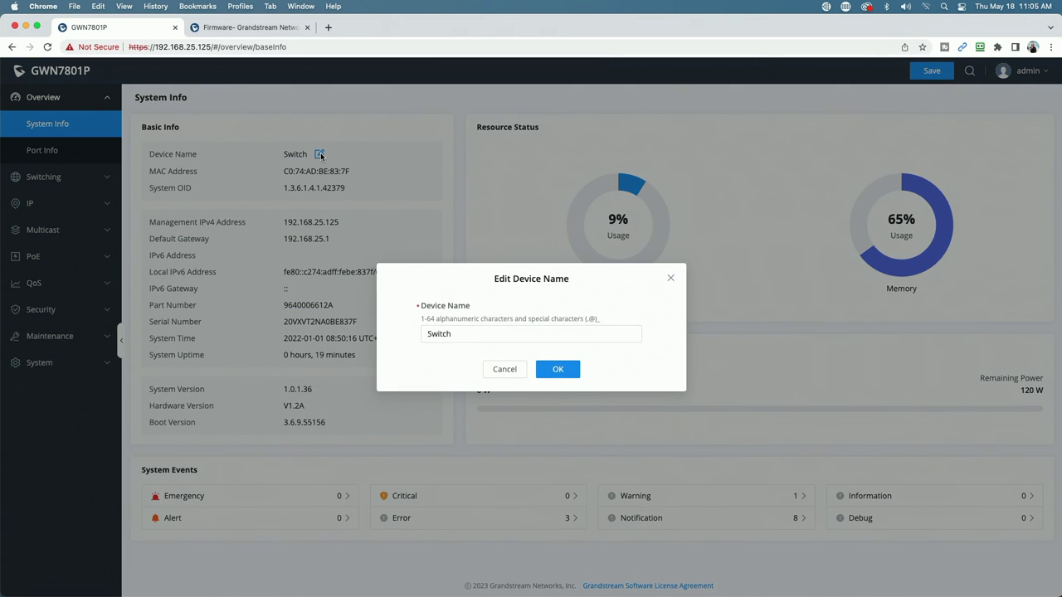
left_click_drag(469, 333, 363, 336)
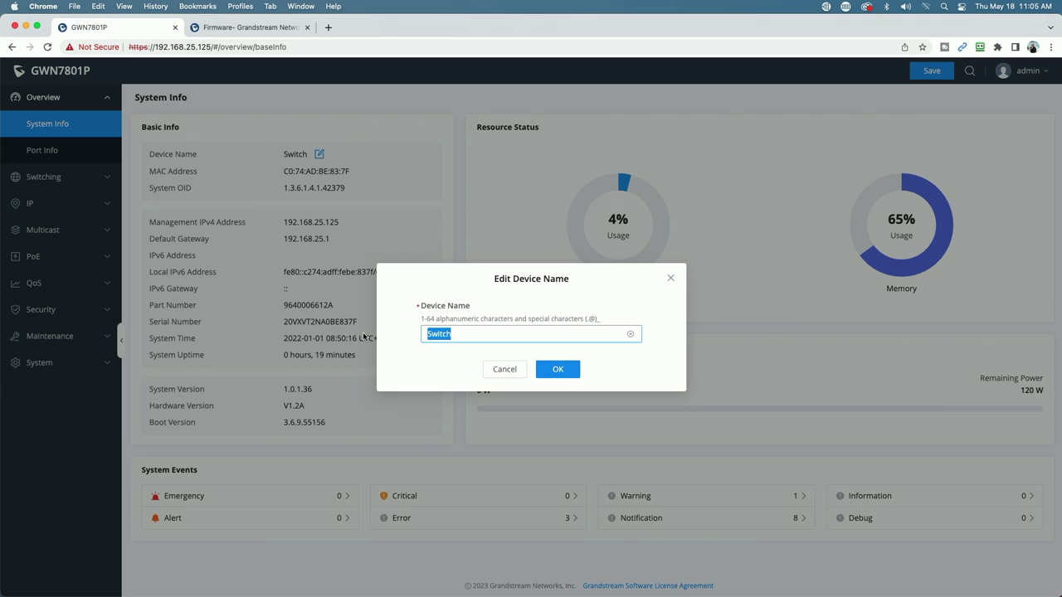
type("Quiktech_Lab_")
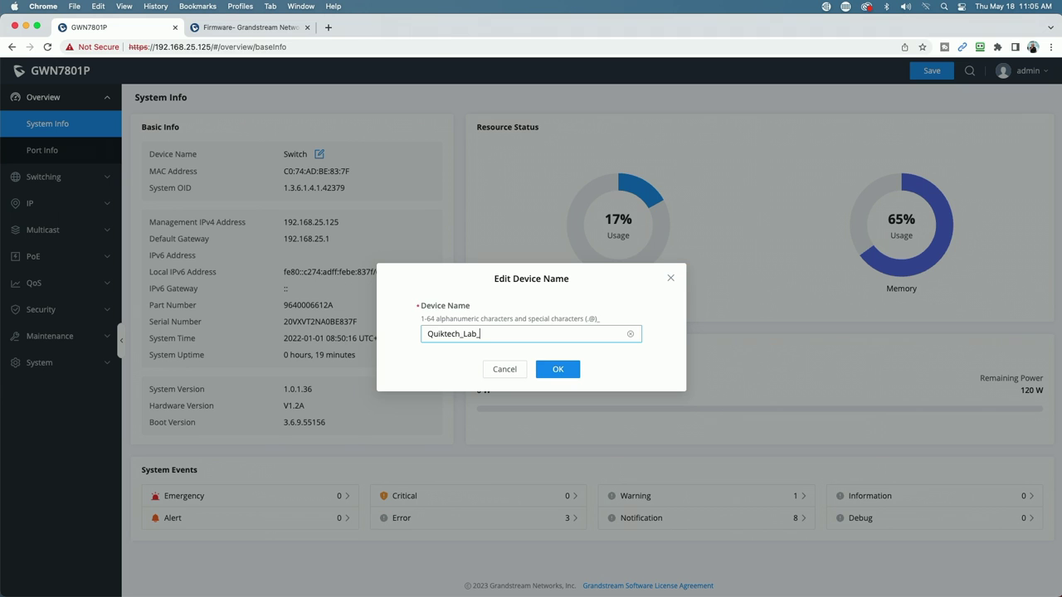
type("7801")
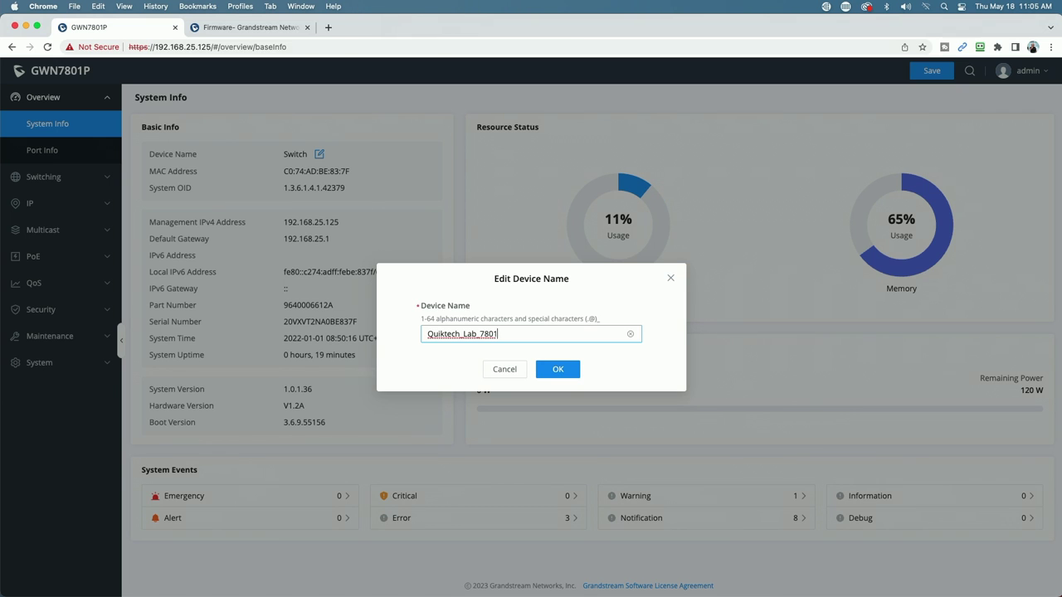
type("P")
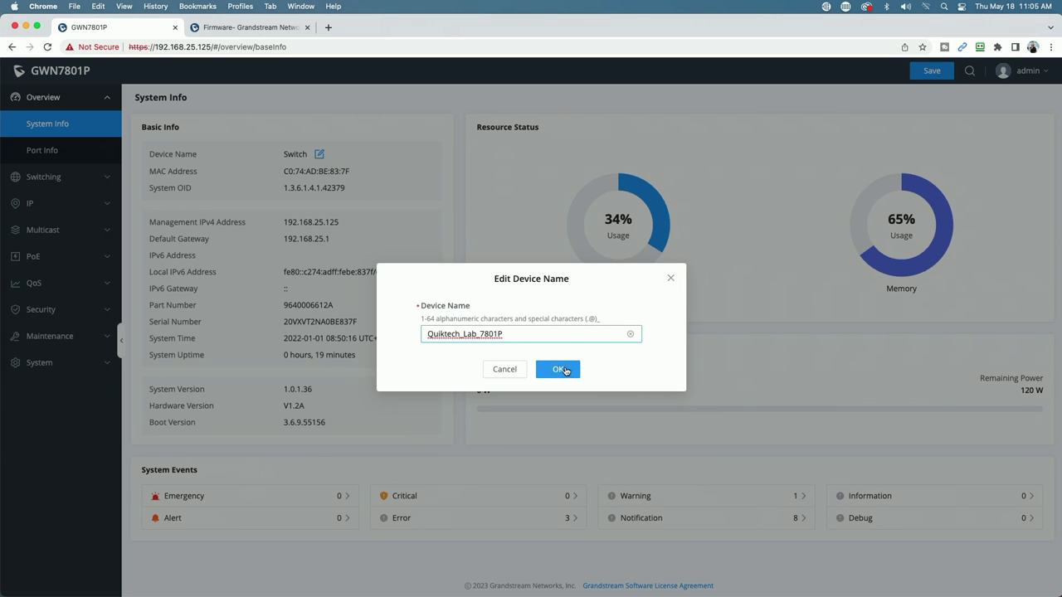
left_click(561, 369)
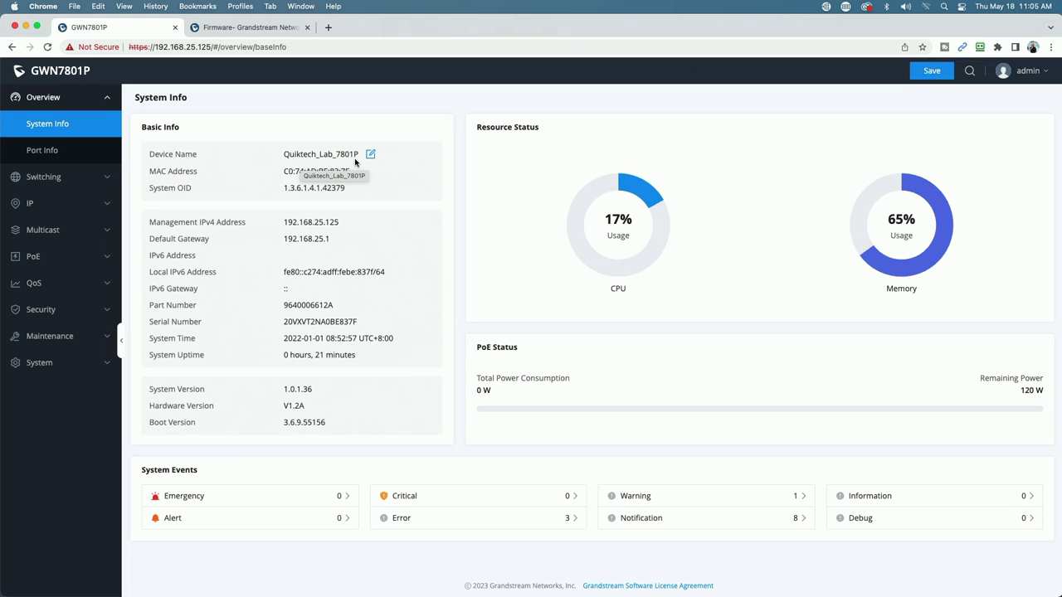
left_click(931, 73)
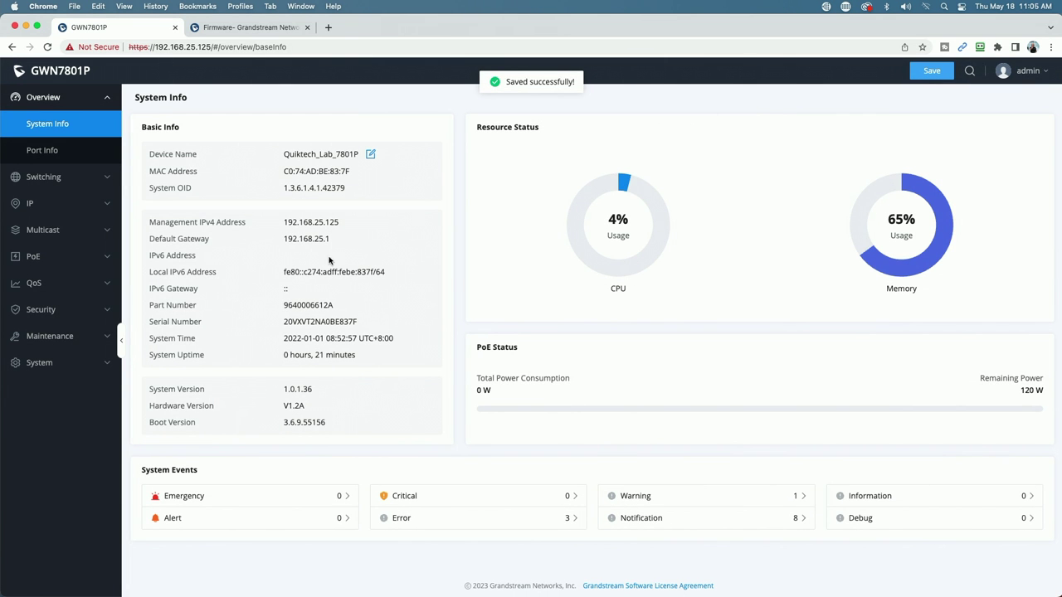
Set Time Settings to Automatic (NTP Server) with UTC-05:00 Eastern Time, save, and reopen System Info
left_click(59, 371)
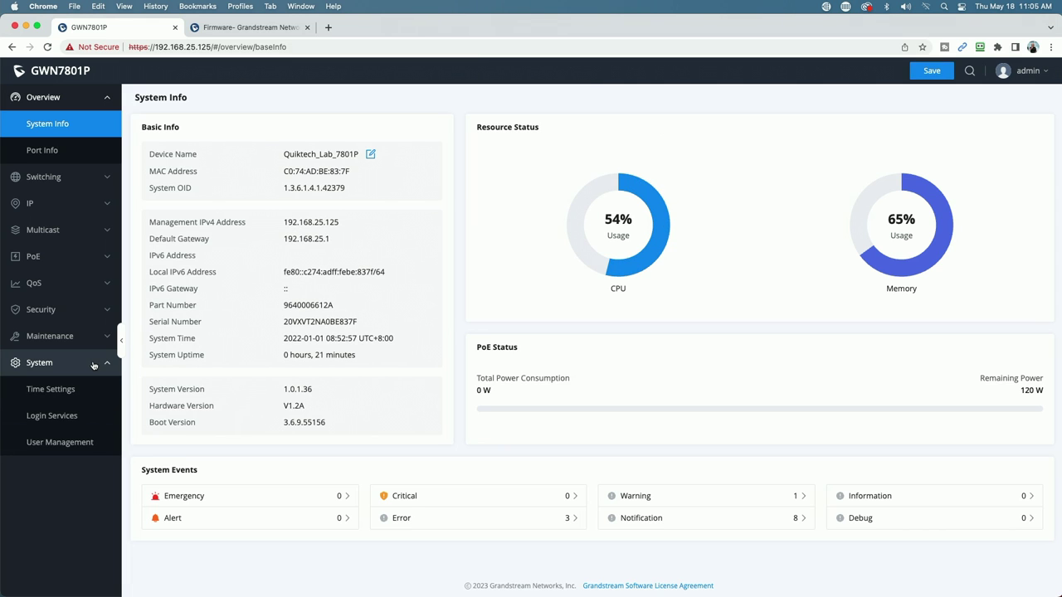
left_click(51, 390)
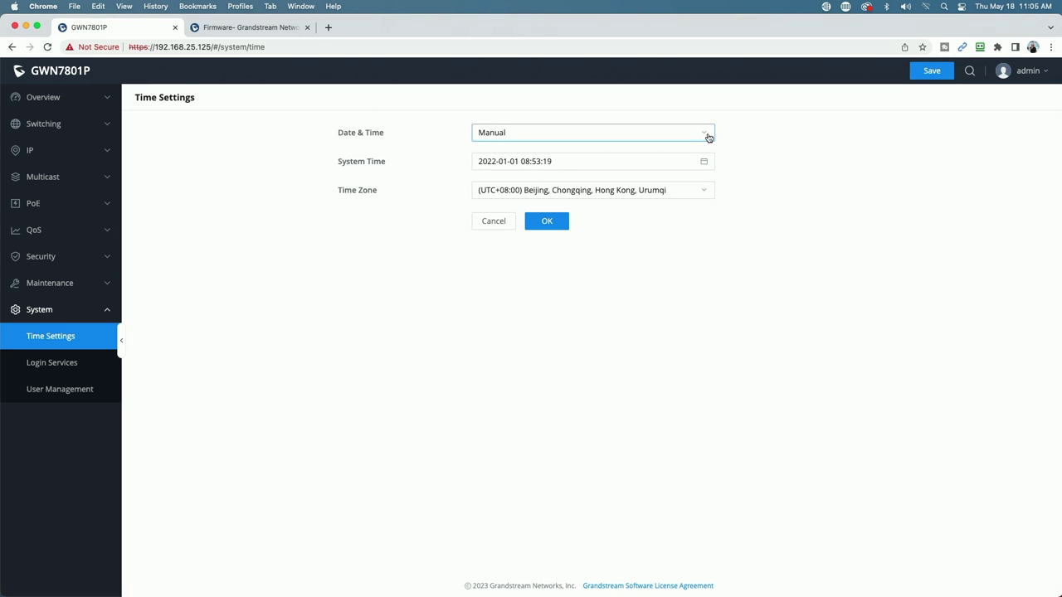
left_click(708, 137)
left_click(524, 173)
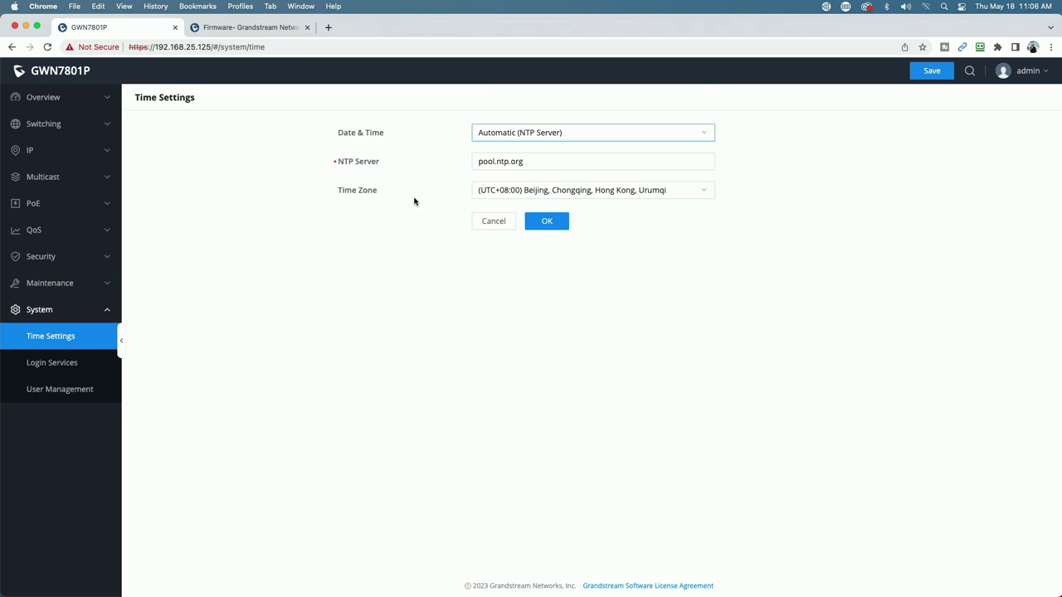
left_click(702, 193)
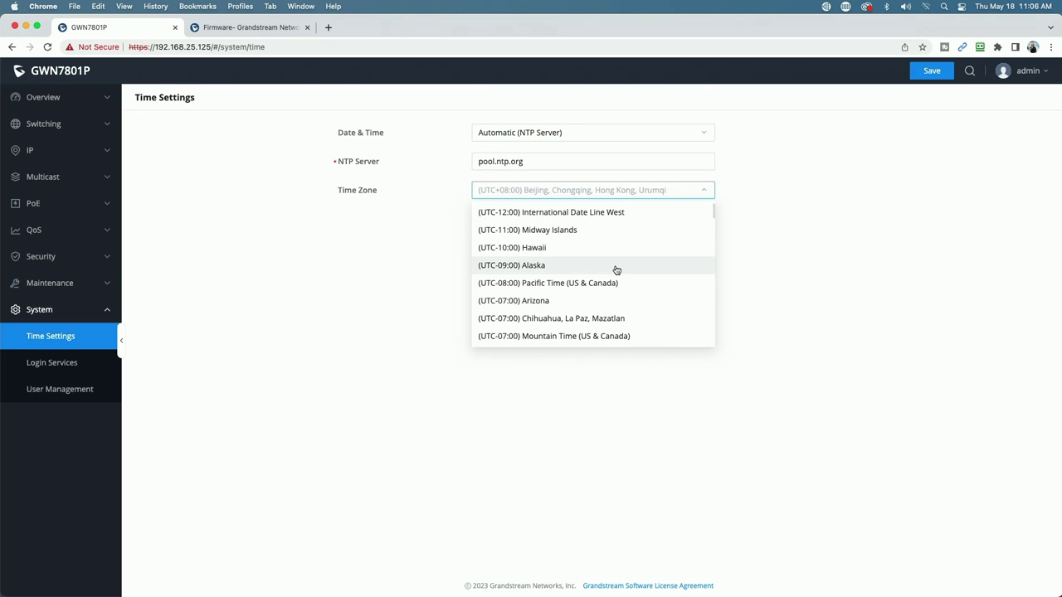
scroll(616, 269, "down", 5)
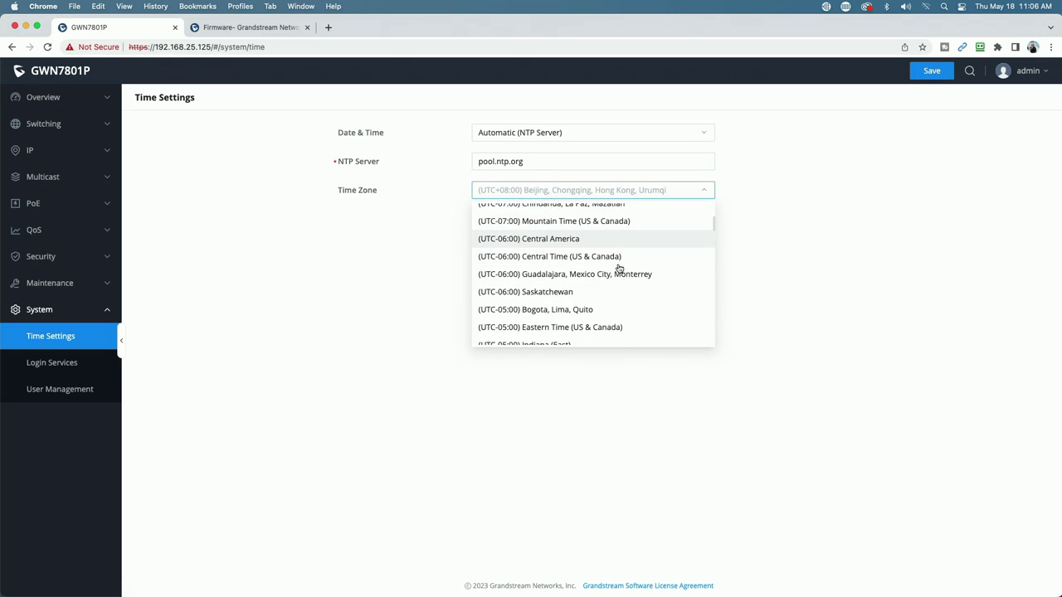
scroll(618, 268, "down", 2)
left_click(549, 274)
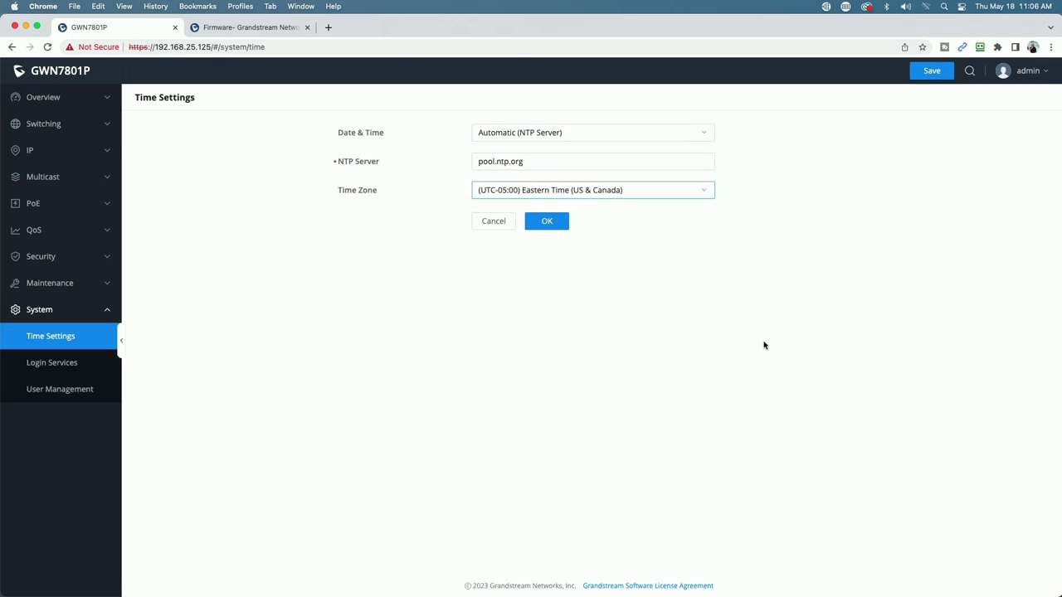
left_click(547, 220)
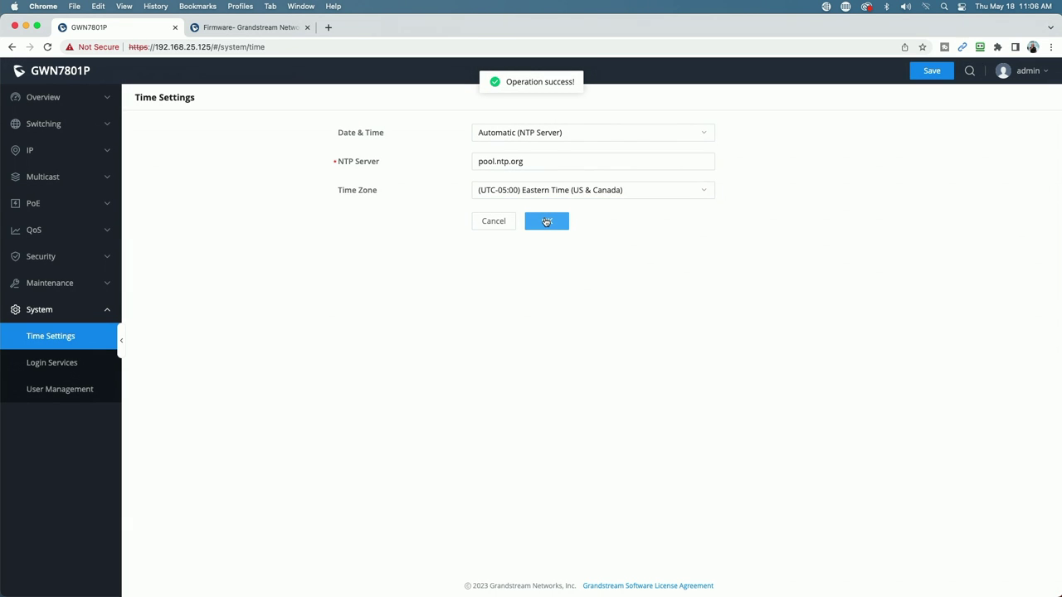
left_click(931, 72)
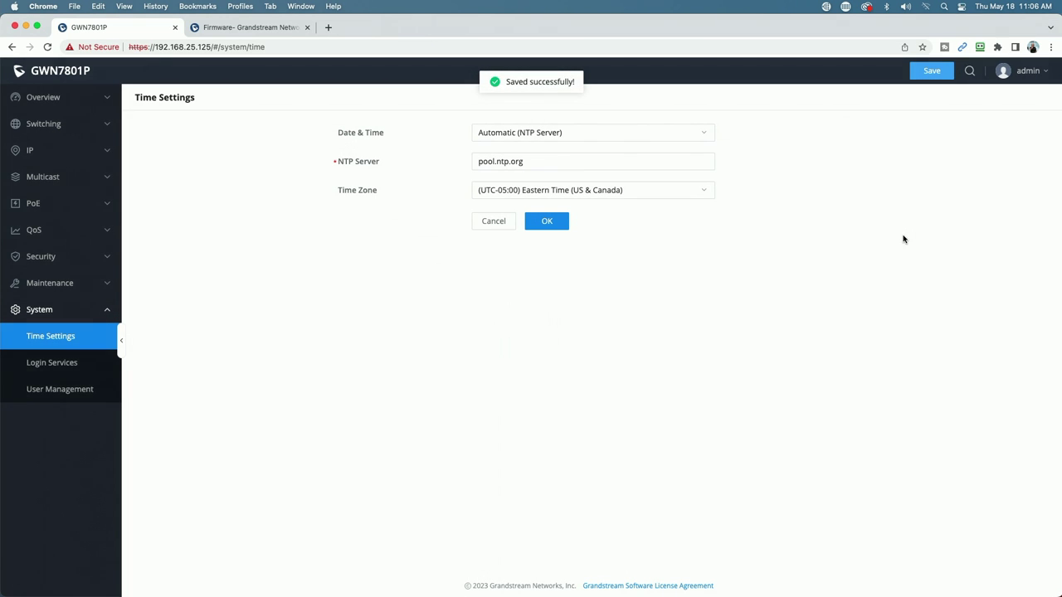
left_click(43, 97)
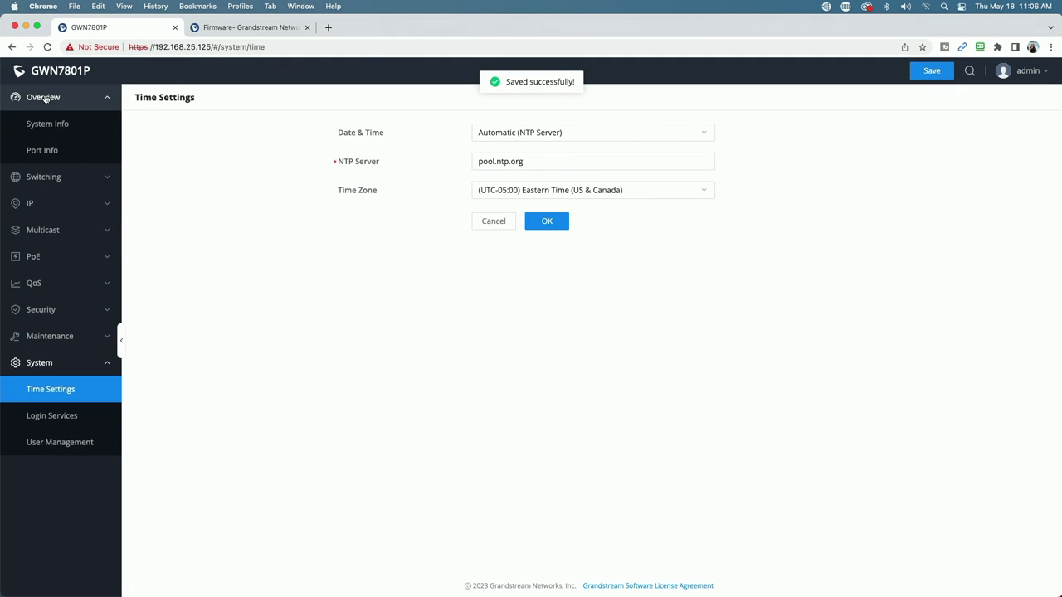
left_click(48, 124)
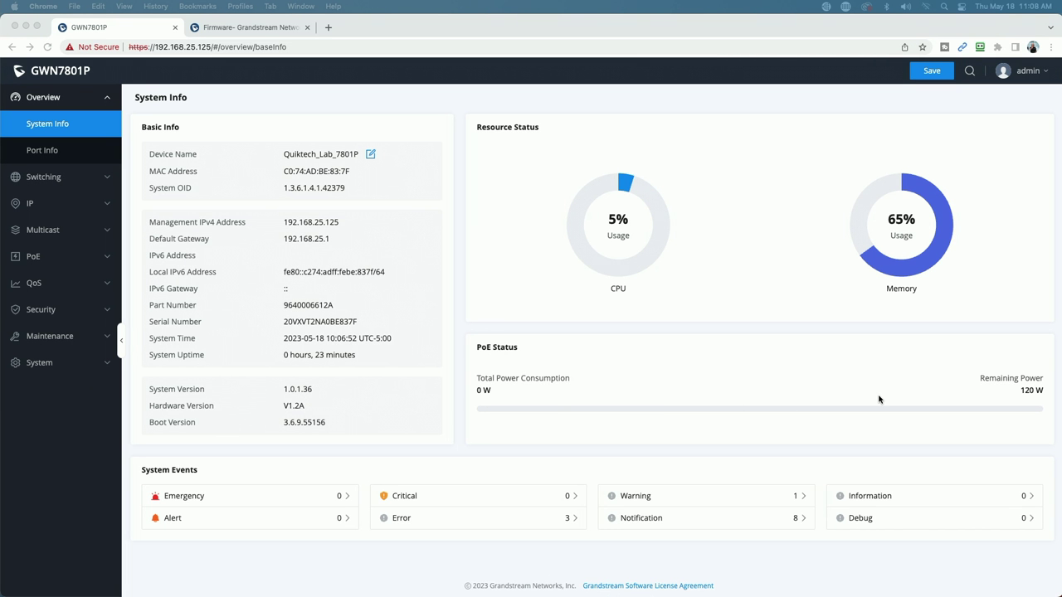
Go to System > User Management and begin adding a new user
left_click(47, 369)
left_click(42, 366)
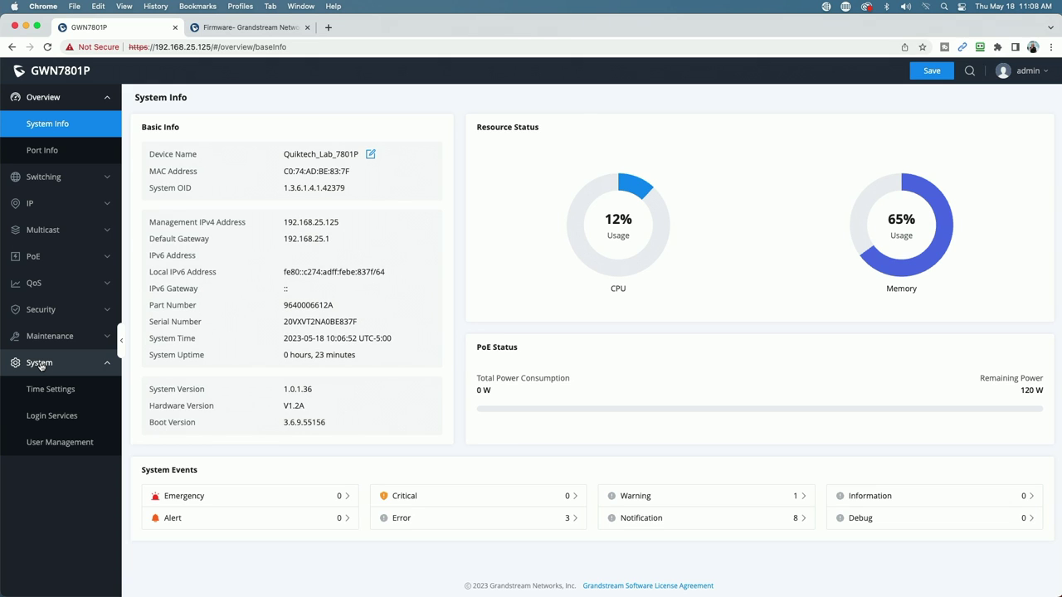
left_click(53, 442)
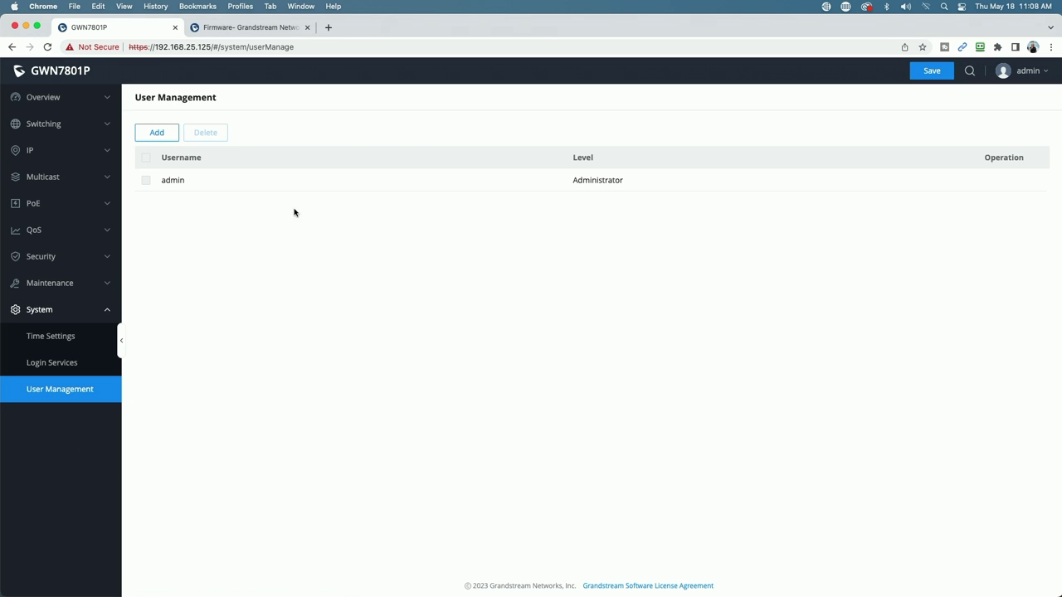
left_click(147, 134)
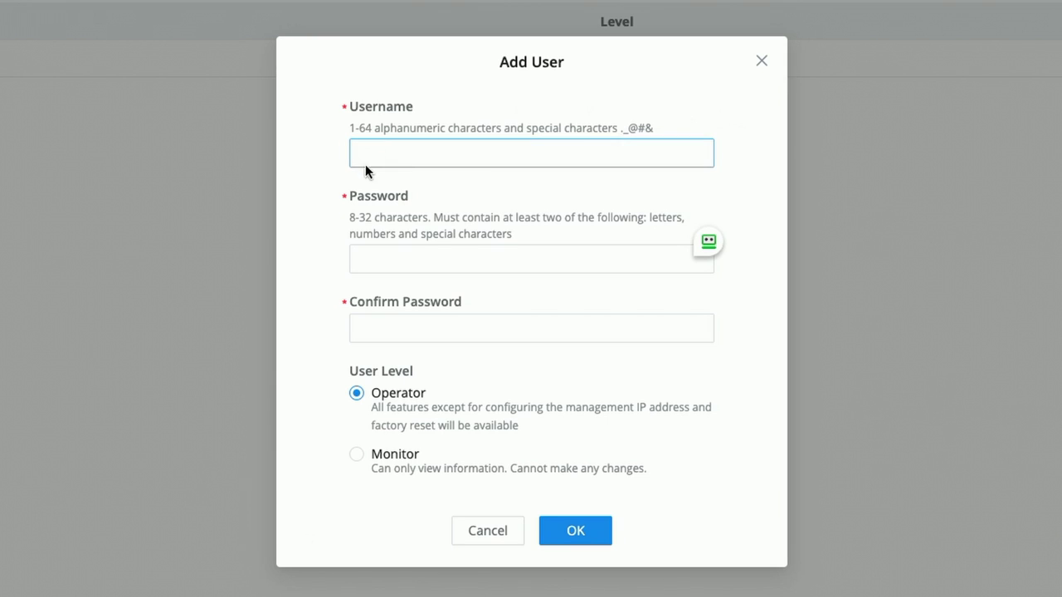
Set the new user's access level to Operator
left_click(355, 150)
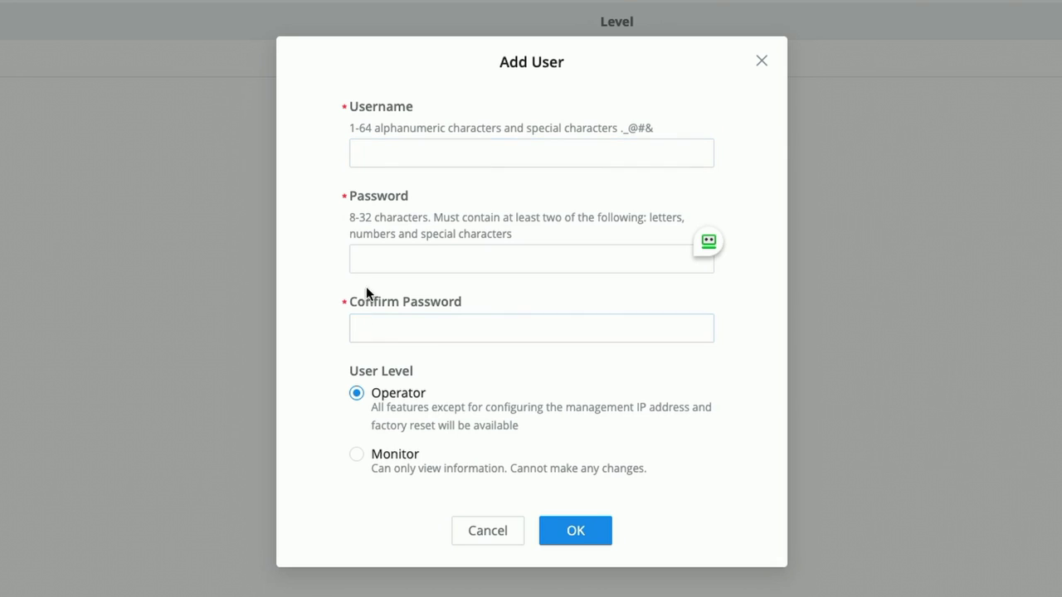
left_click(377, 263)
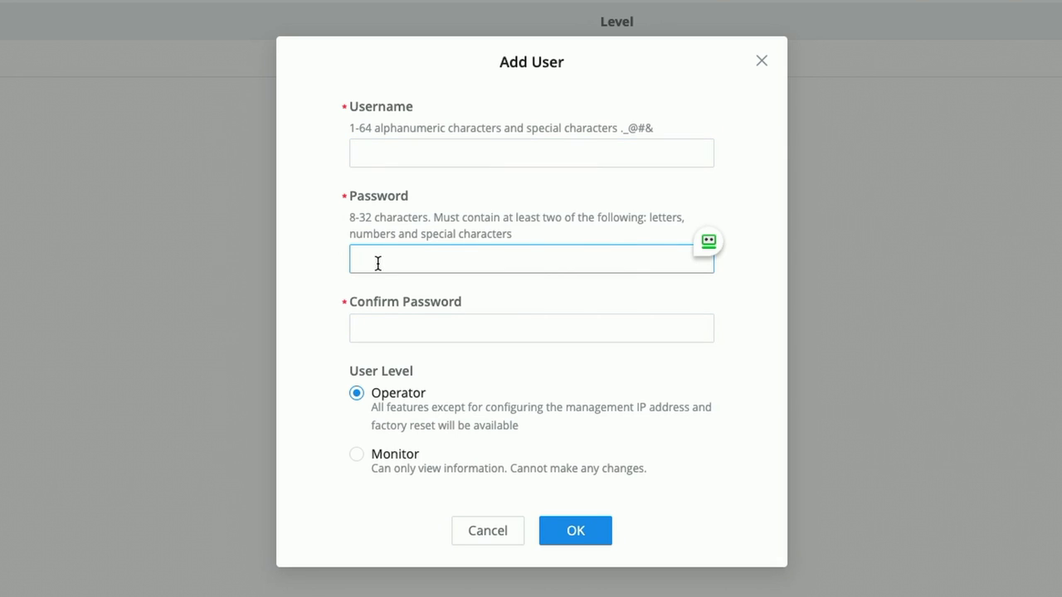
left_click(495, 222)
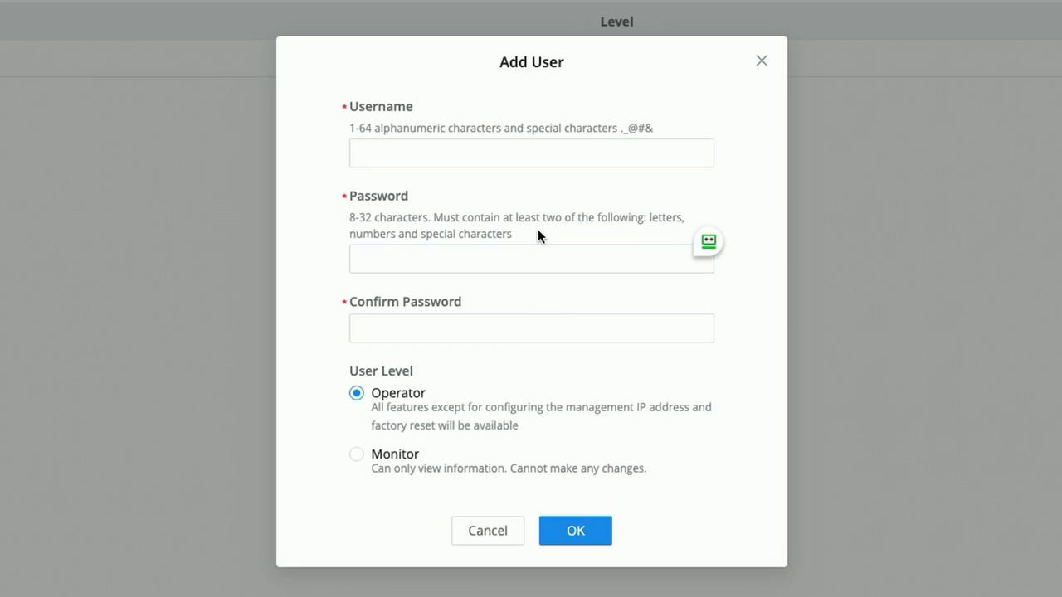
left_click(473, 253)
left_click(222, 426)
left_click(358, 457)
left_click(357, 394)
Enter the new operator's username, password and confirmation, and create the account
left_click(369, 148)
type("tony")
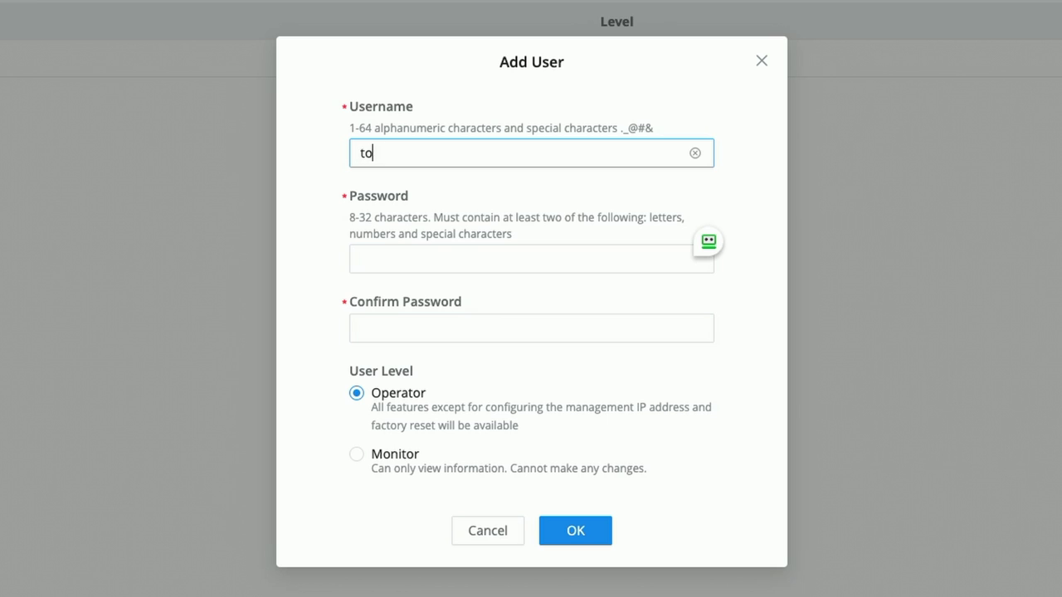
left_click(360, 259)
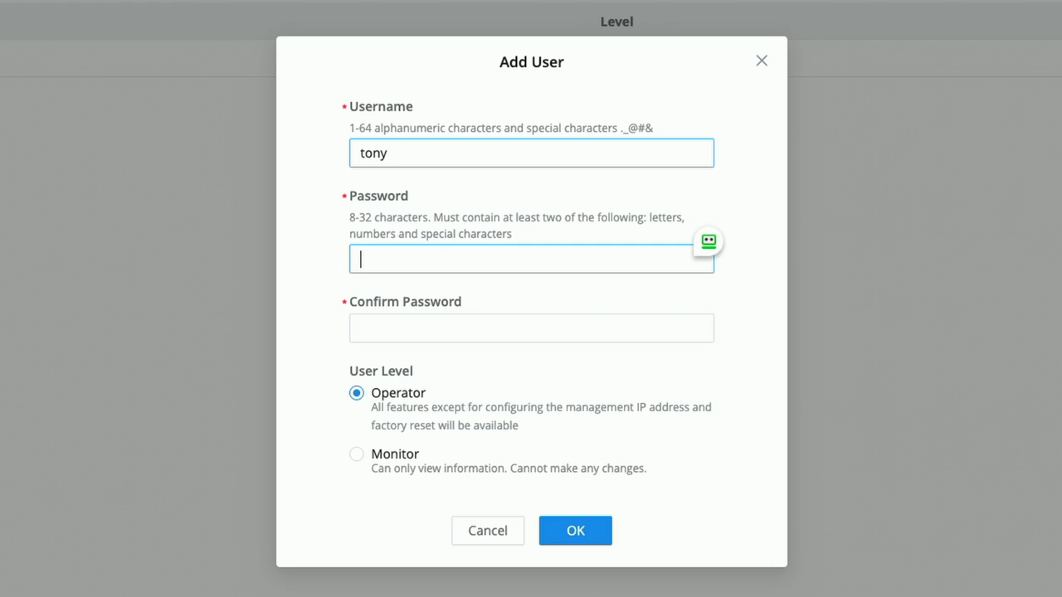
type("••••••••••••")
left_click(408, 330)
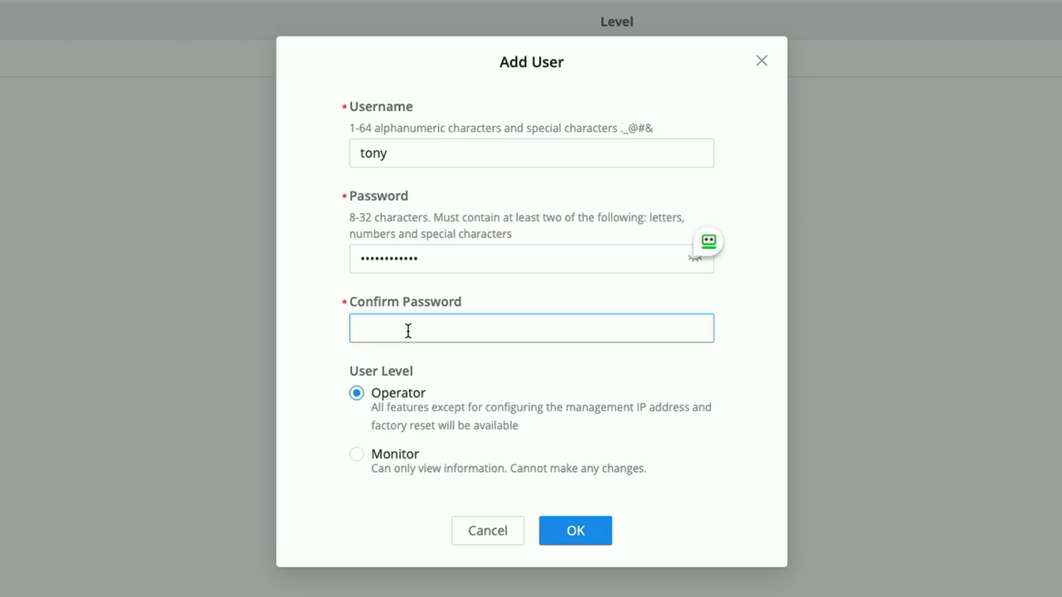
type("••••••••••••")
left_click(555, 521)
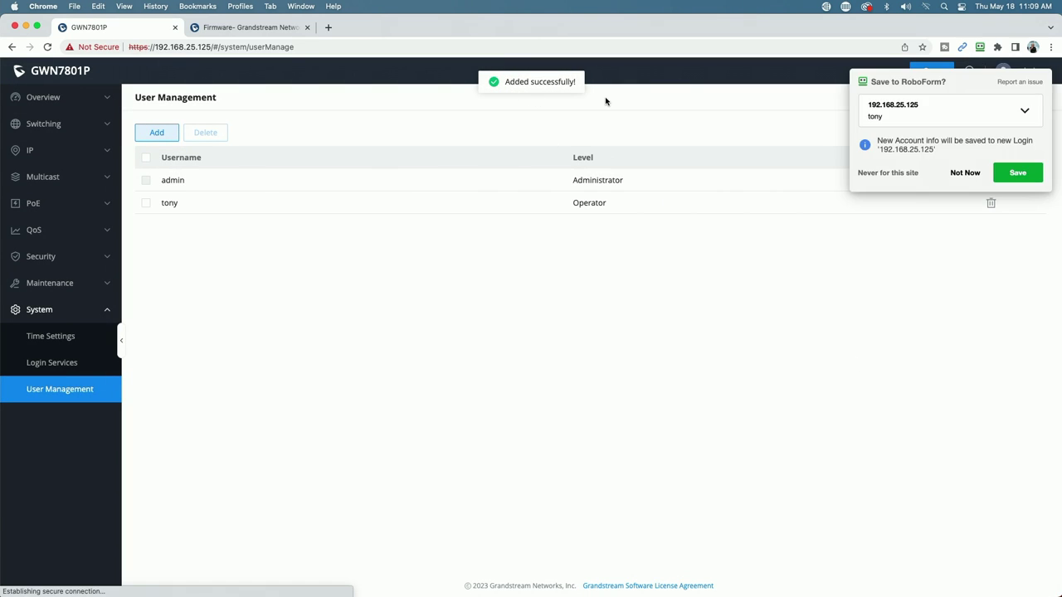
Save the switch configuration containing the new user
left_click(970, 174)
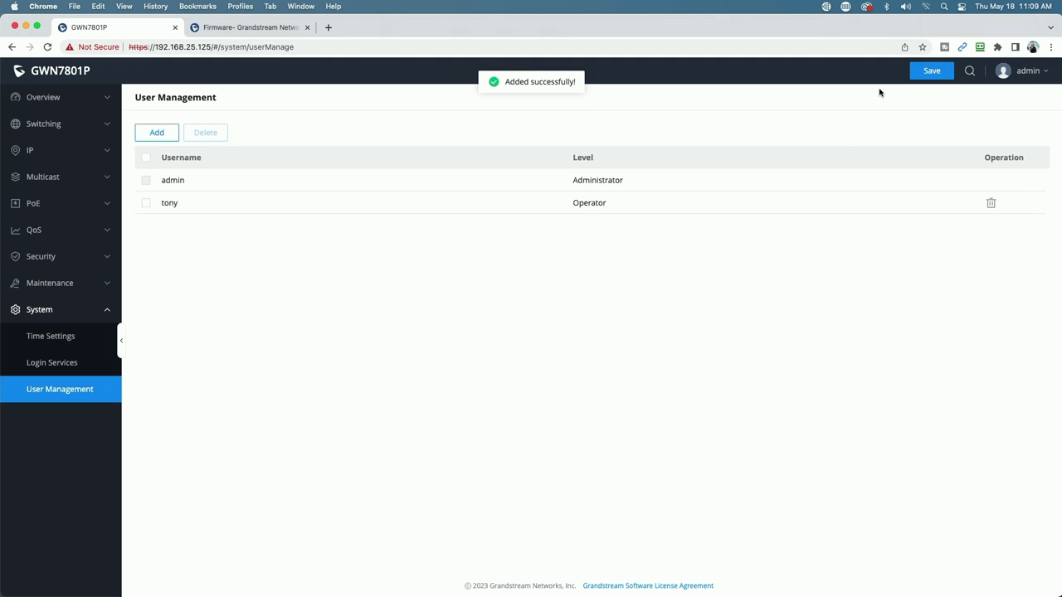
left_click(929, 72)
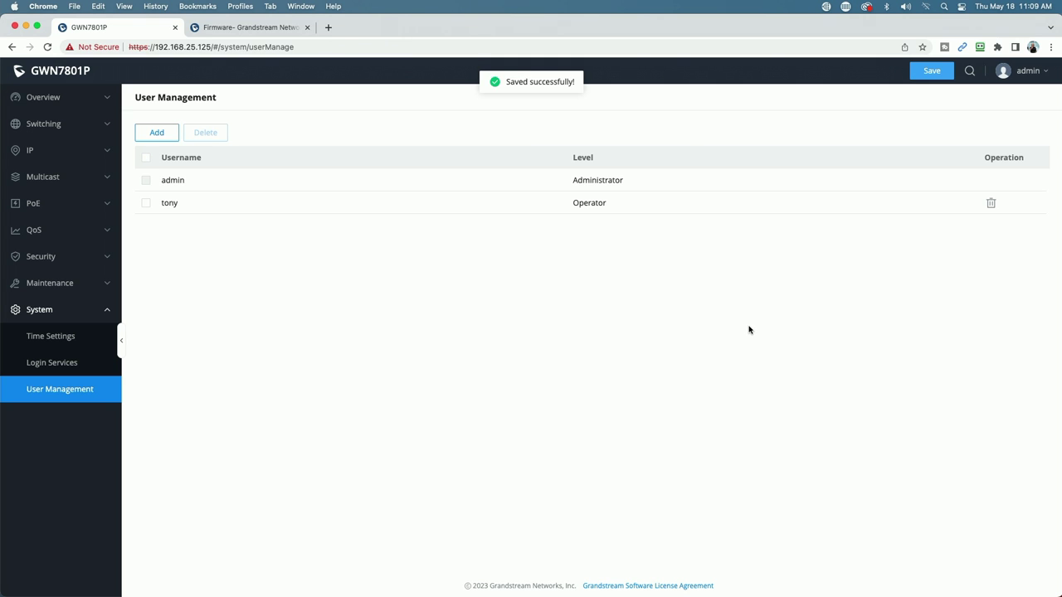
left_click(1025, 72)
Sign out of the admin session and sign back in with the new operator account's credentials
left_click(1009, 152)
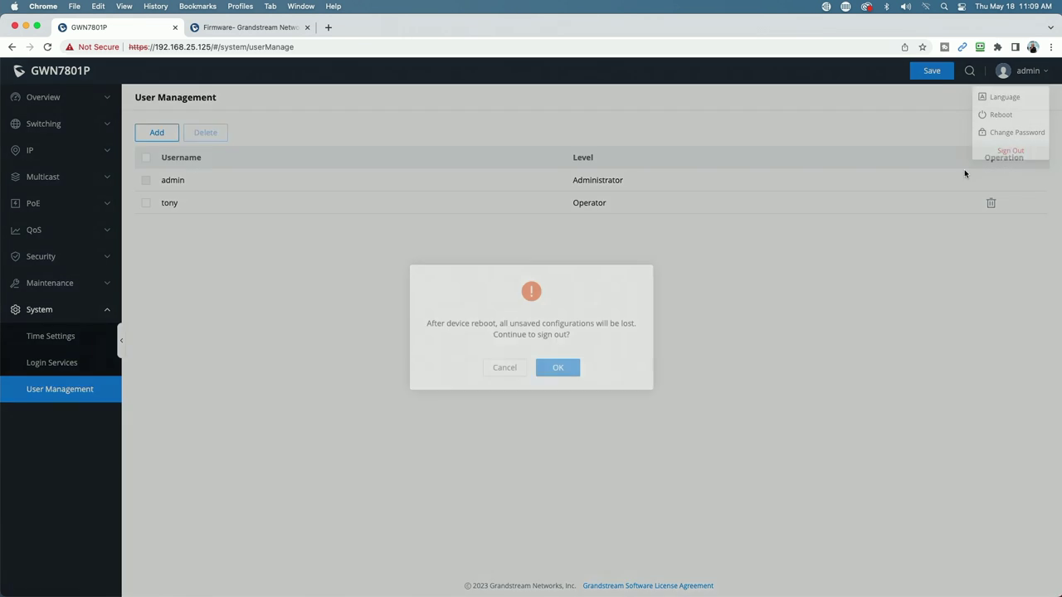
left_click(564, 370)
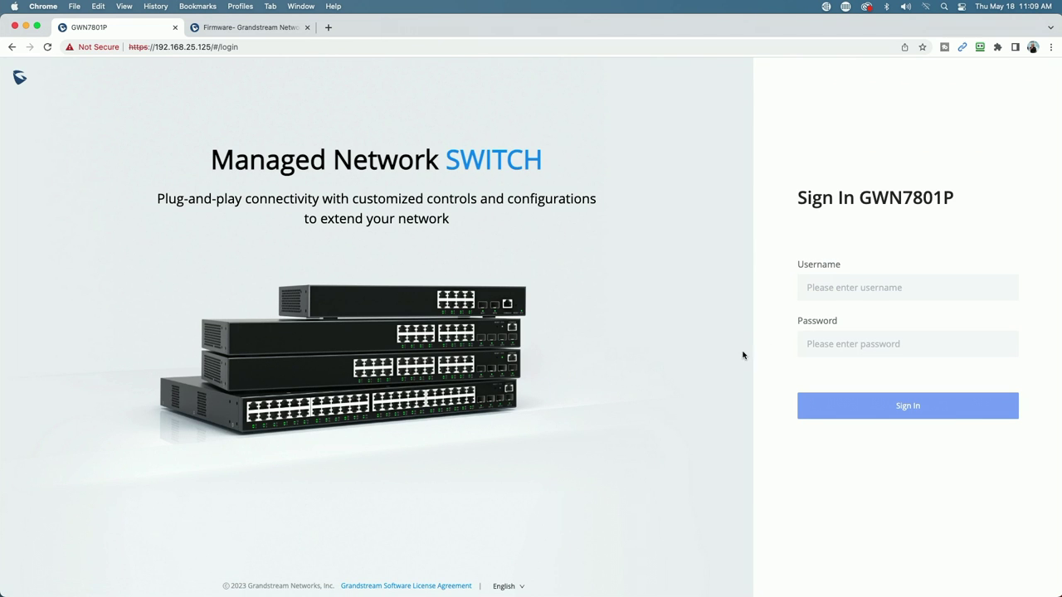
left_click(818, 287)
type("tony")
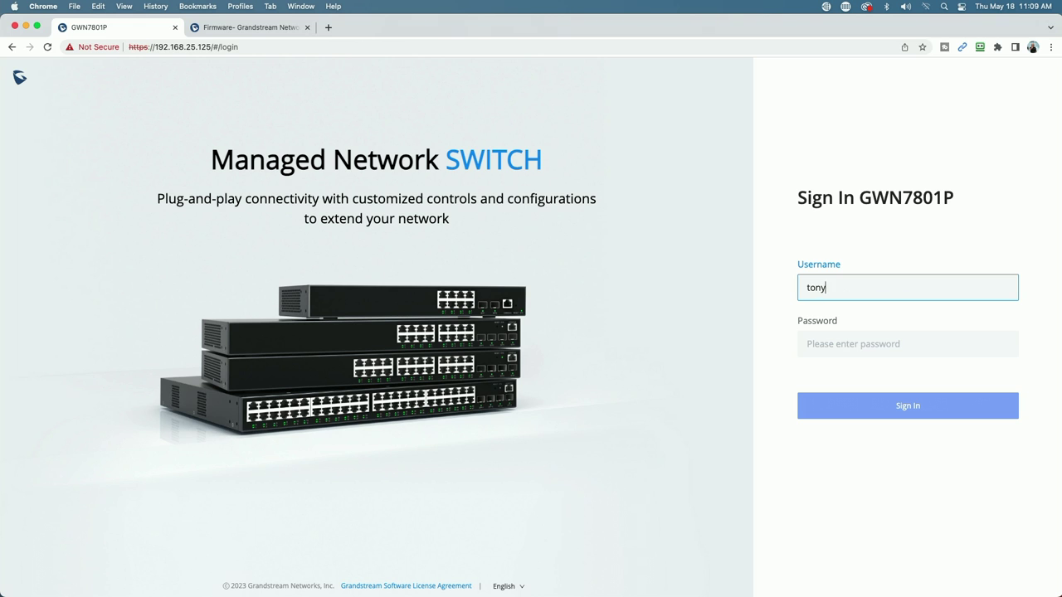
key("Tab")
type("************")
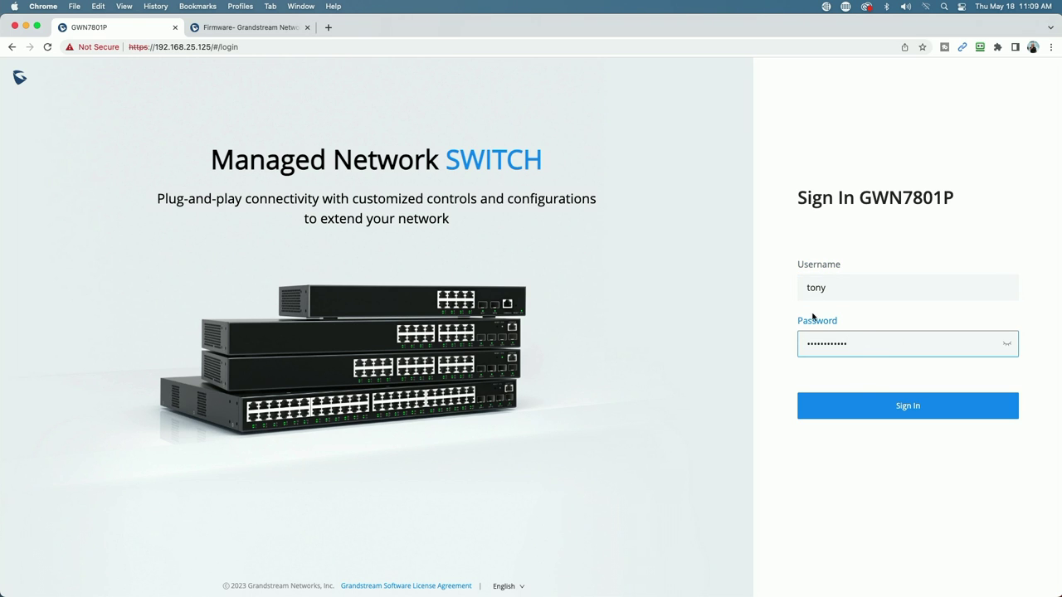
left_click(895, 408)
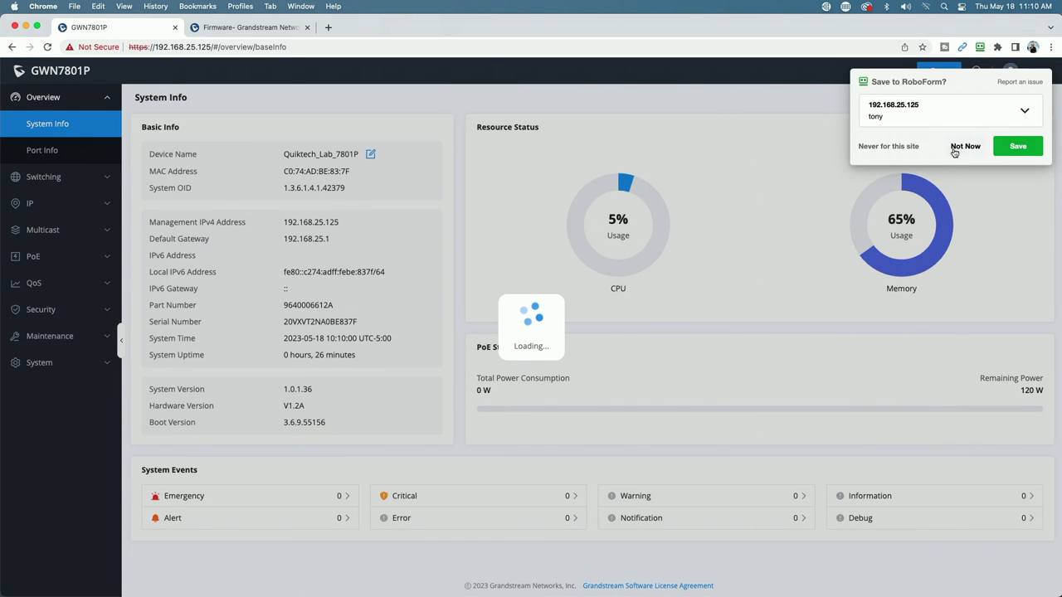
left_click(954, 150)
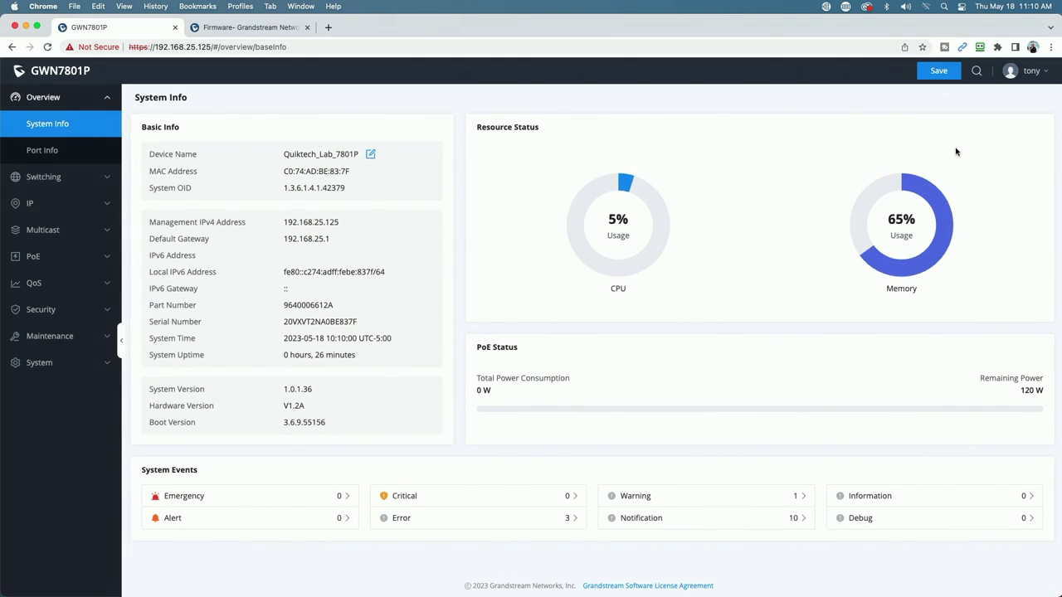
left_click(1025, 73)
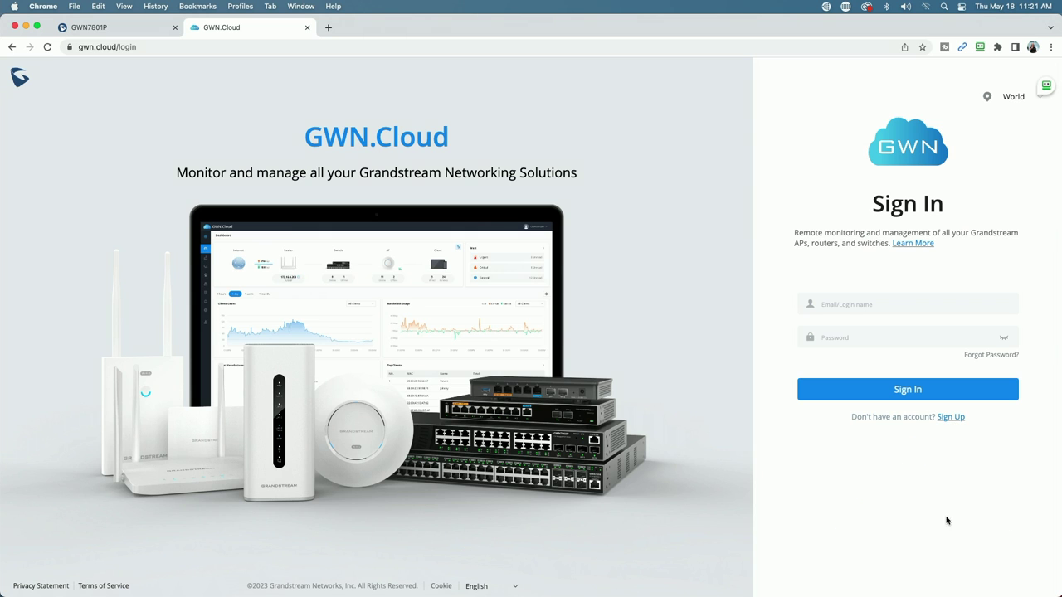
Sign in to GWN.Cloud with the saved login and the pasted MFA code
left_click(1046, 86)
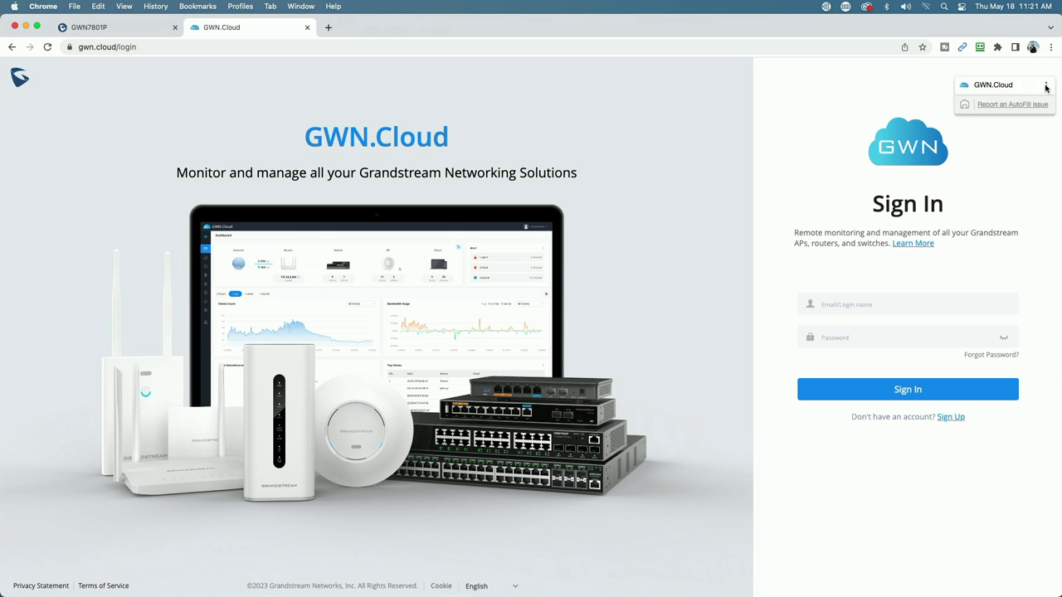
left_click(1000, 86)
key("Return")
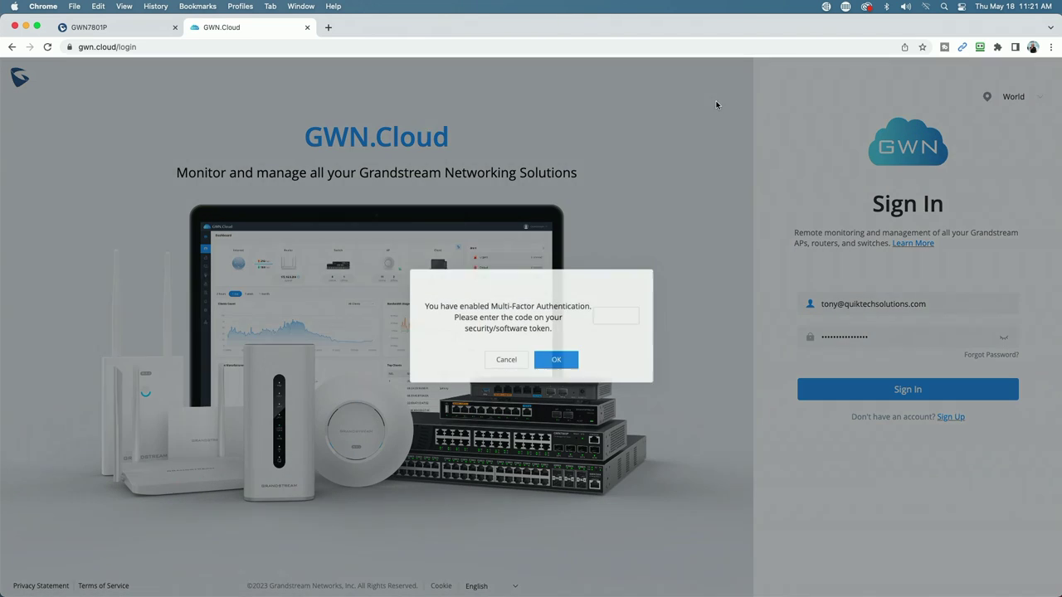
right_click(604, 322)
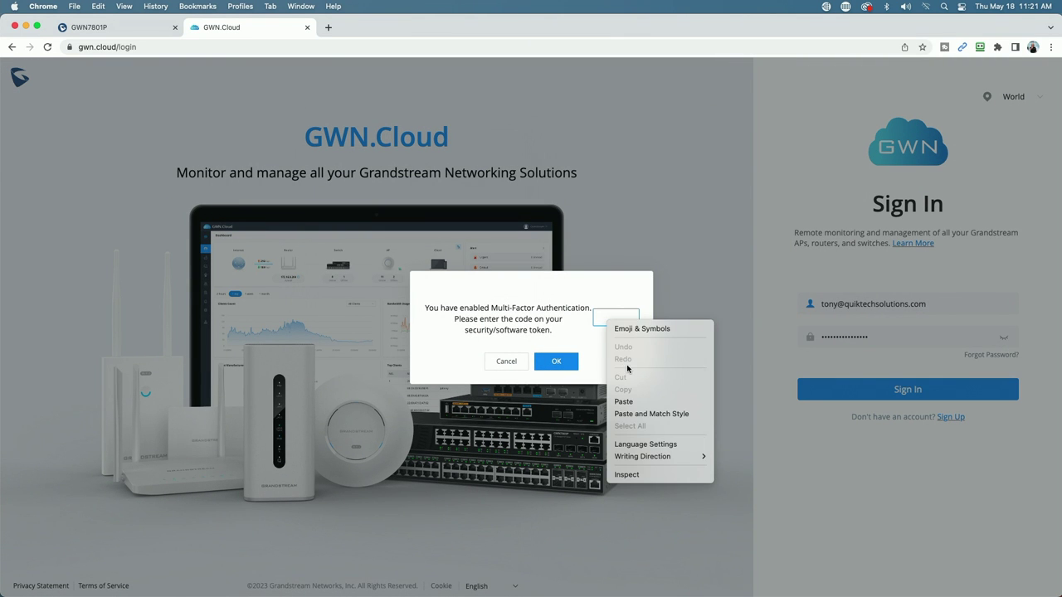
left_click(623, 402)
left_click(555, 361)
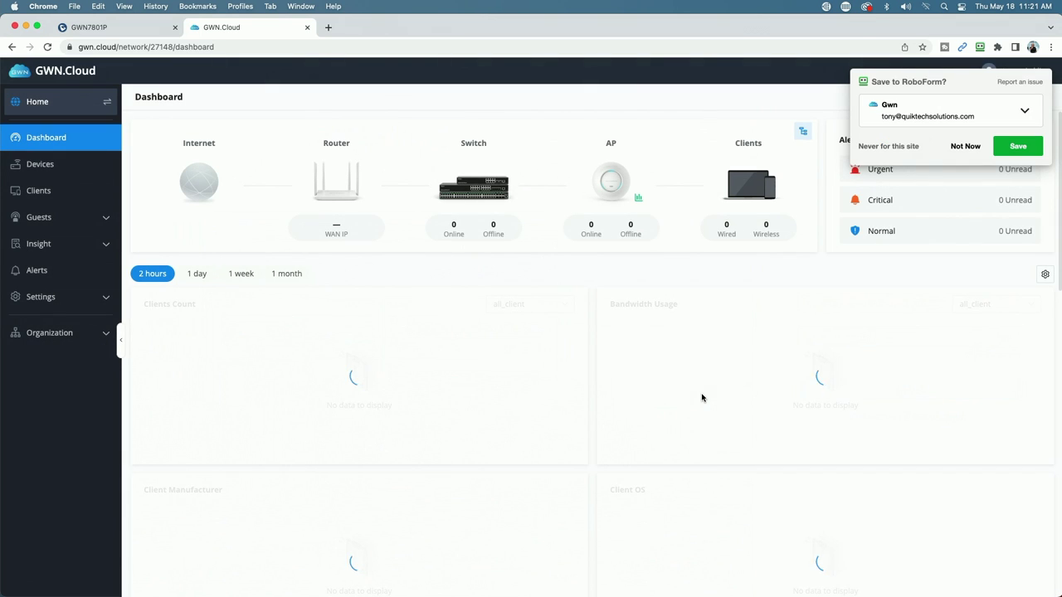
left_click(964, 146)
left_click(1036, 190)
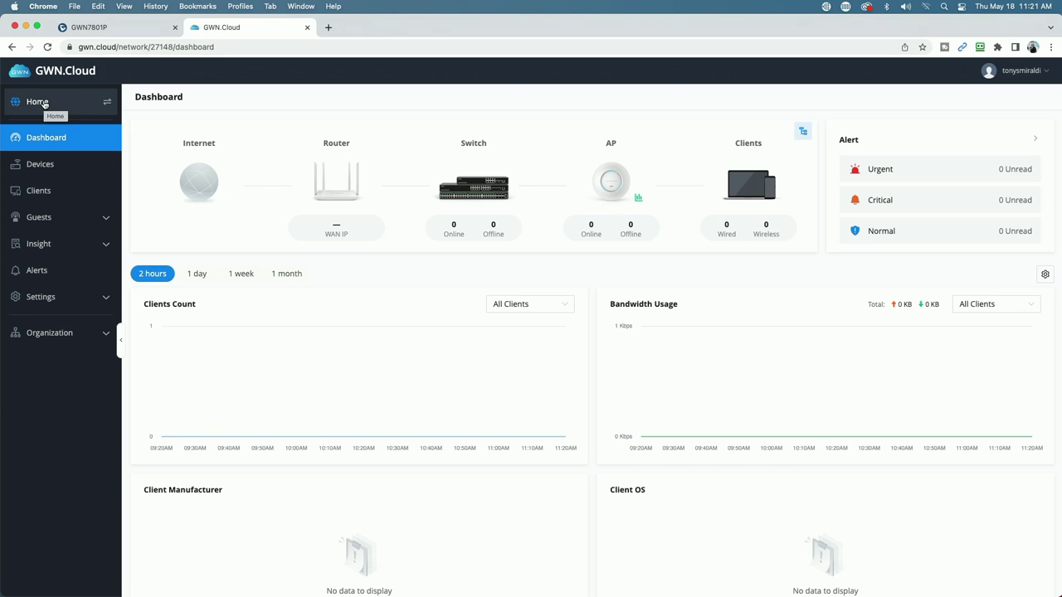
Switch to the QT Lab network and open its Devices list to add a device
left_click(44, 102)
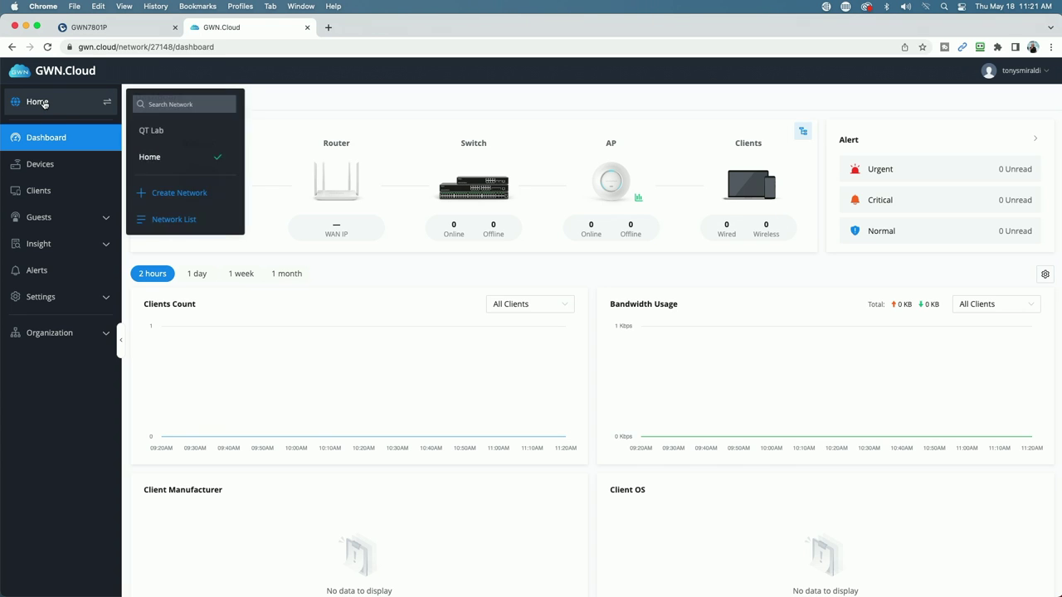
left_click(162, 136)
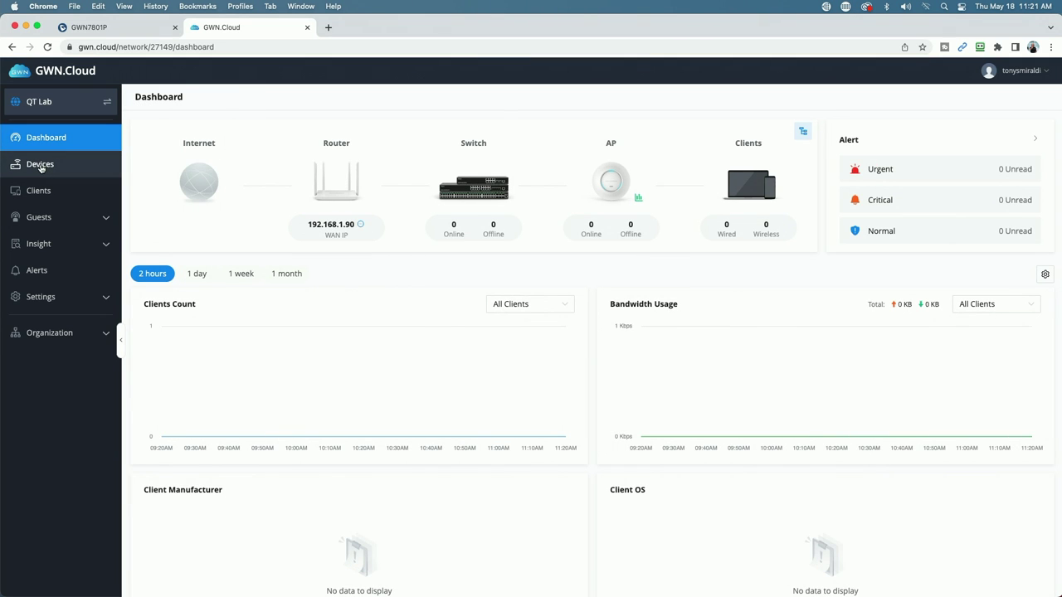
left_click(40, 167)
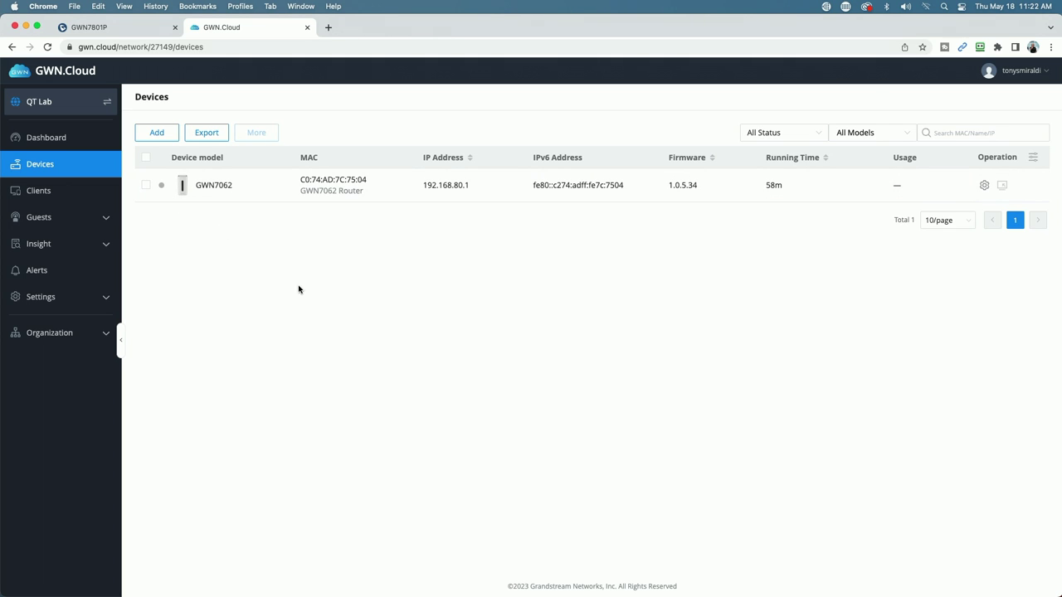
left_click(153, 131)
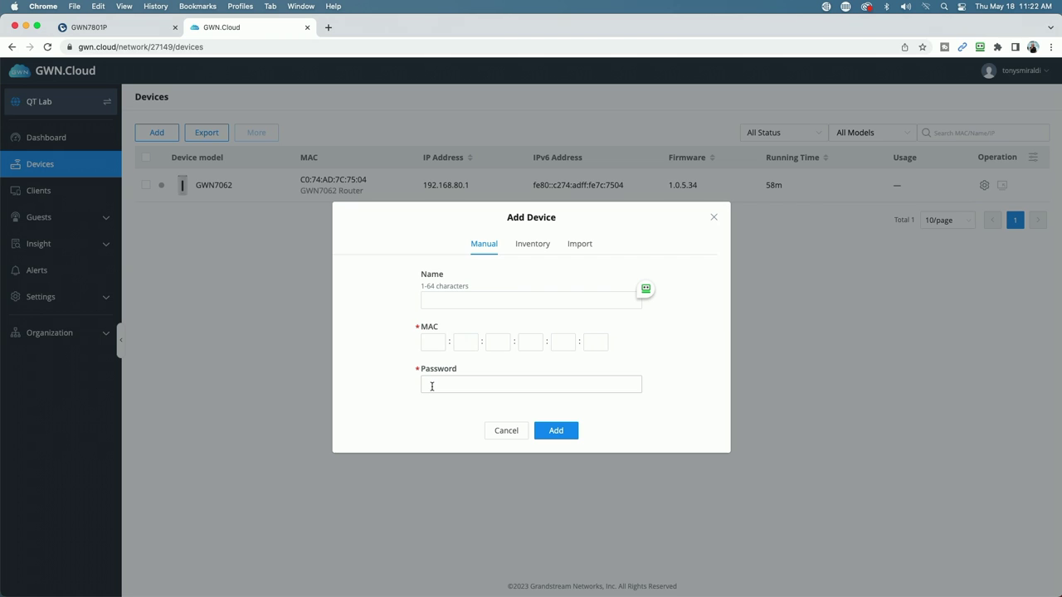
Add switch Quiktech_Lab_7801P, MAC C0:74:AD:BE:83:7F, with its device password to QT Lab
left_click(428, 300)
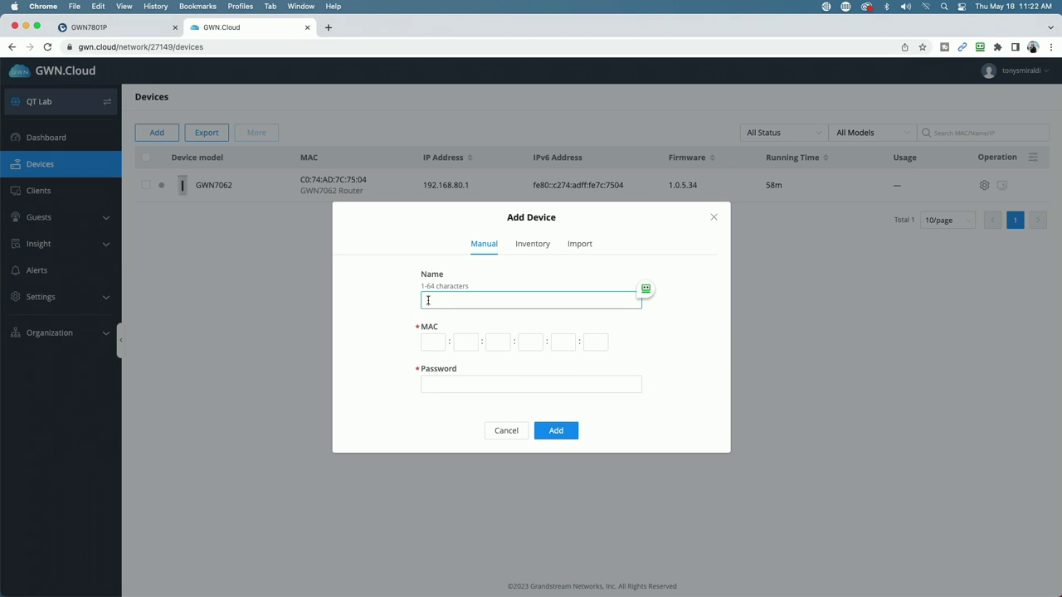
type("Quiktech_Lab_7801P")
left_click(432, 343)
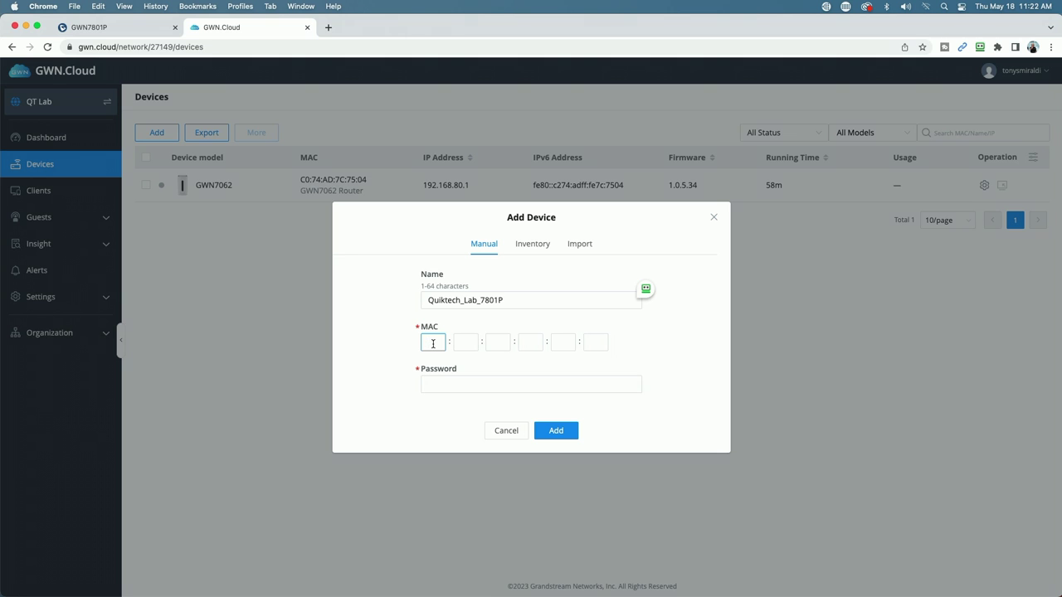
key("super+v")
key("Tab")
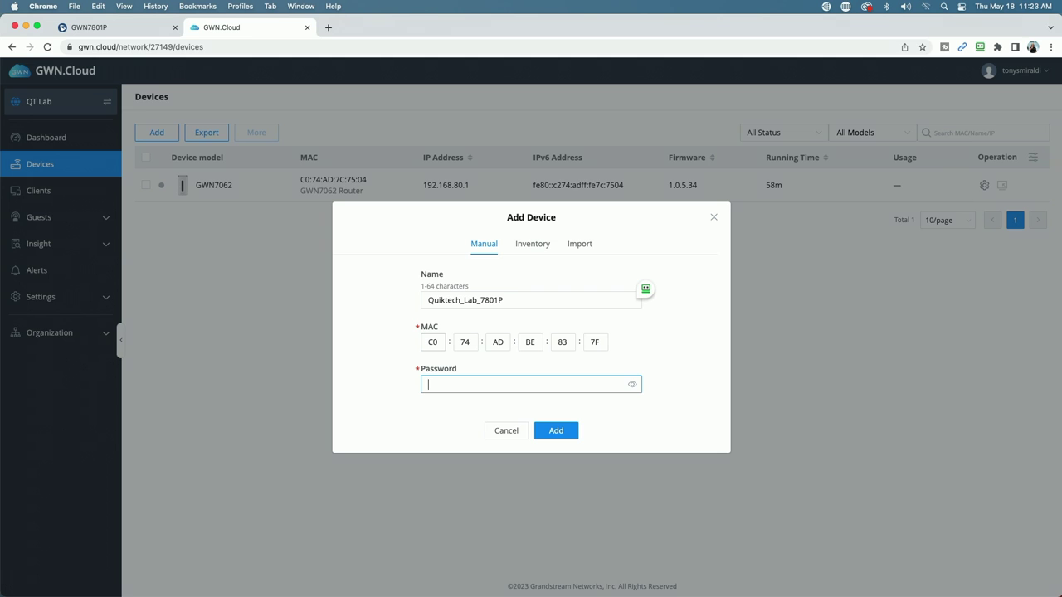
type("********")
left_click(564, 434)
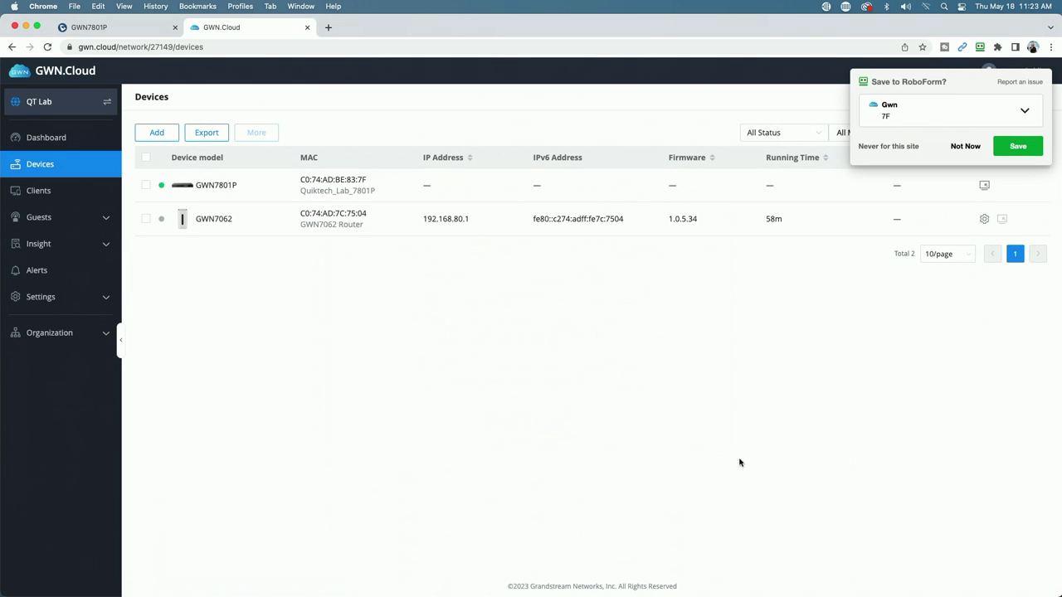
left_click(968, 147)
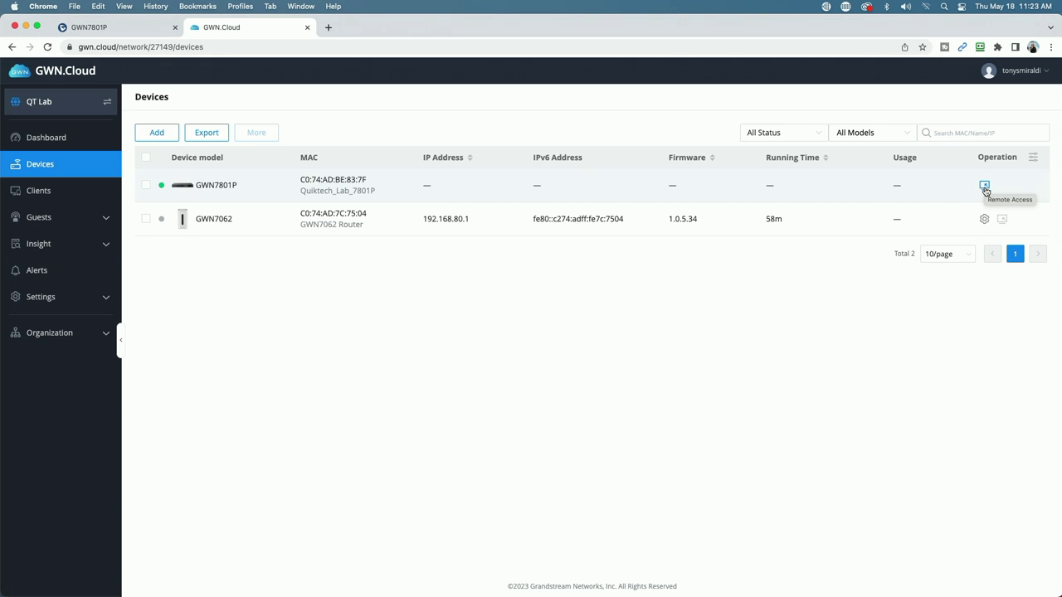
Launch Remote Access for the GWN7801P row in a new tab
left_click(984, 188)
left_click(984, 188)
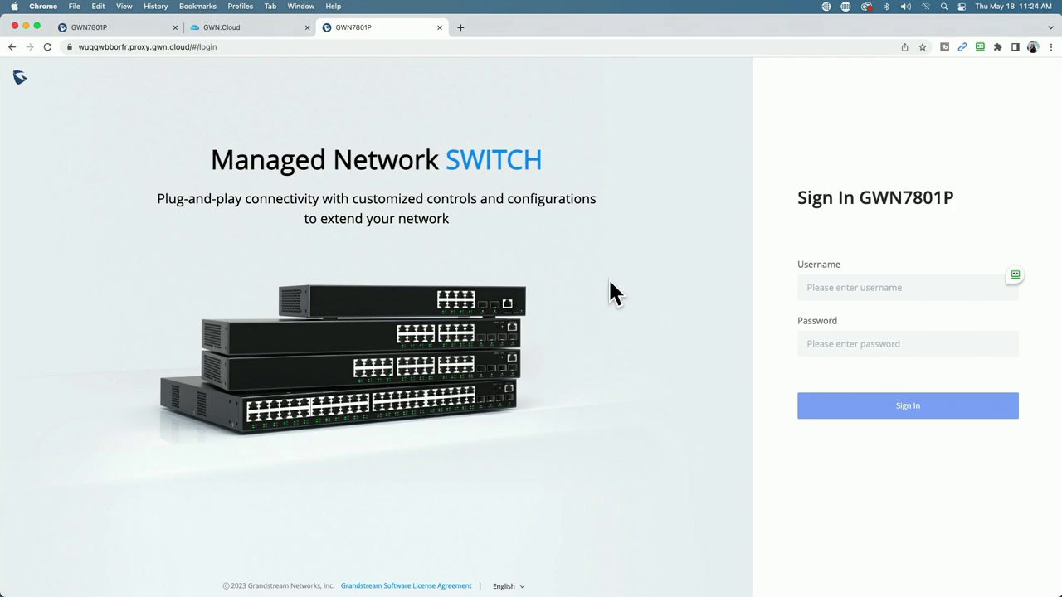
Sign in as admin with the administrator password on the proxied switch login page
left_click(821, 287)
type("admin")
key("Tab")
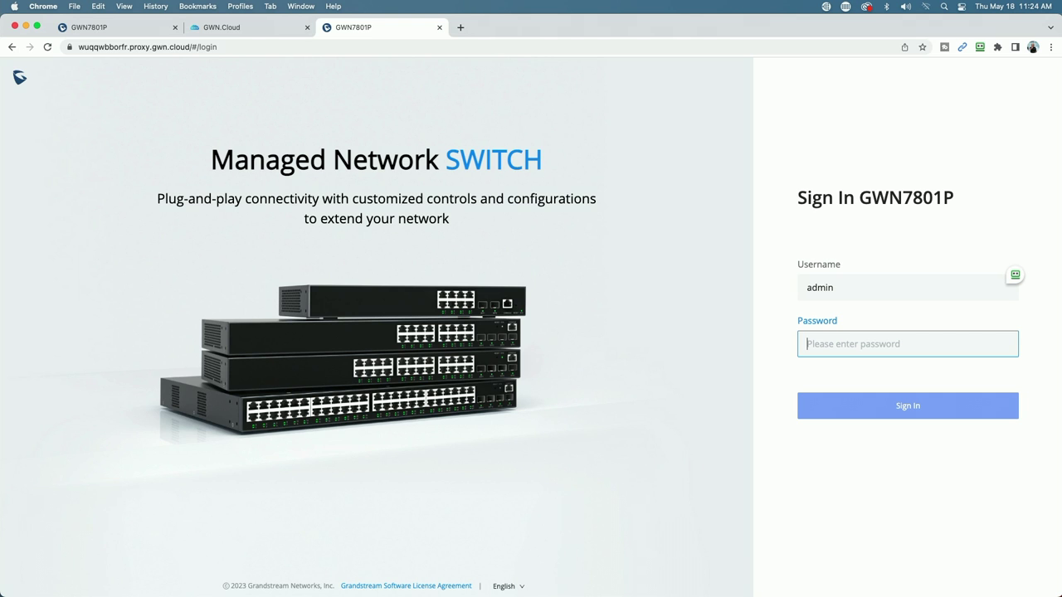
key("super+v")
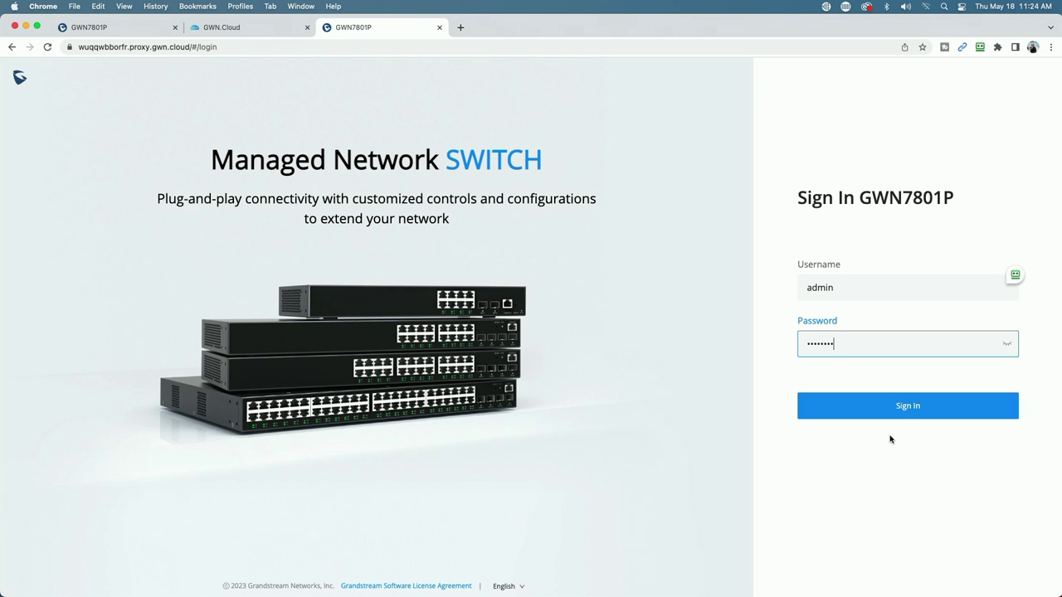
left_click(891, 415)
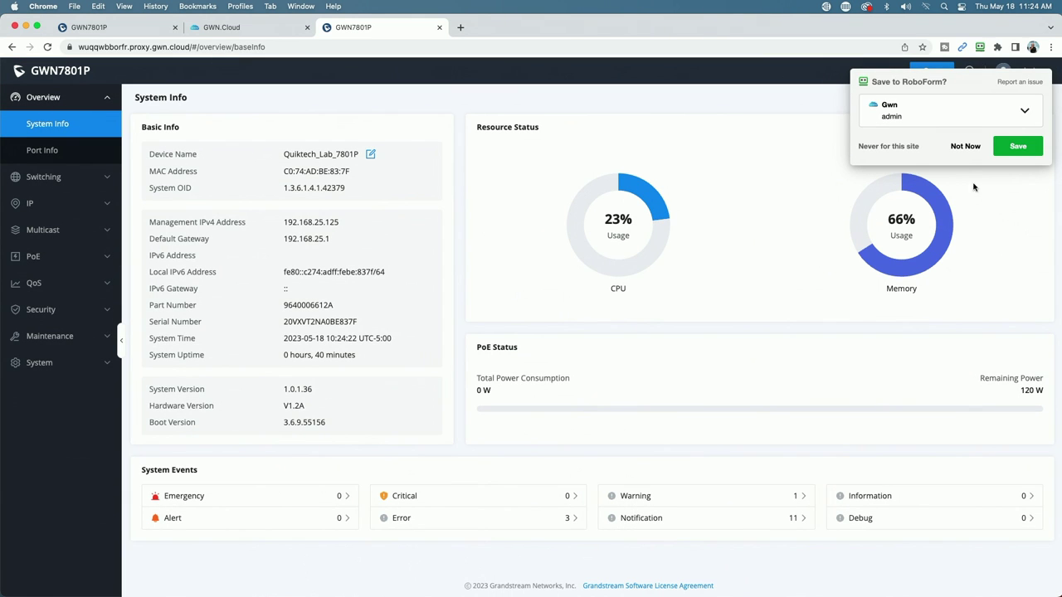
left_click(965, 147)
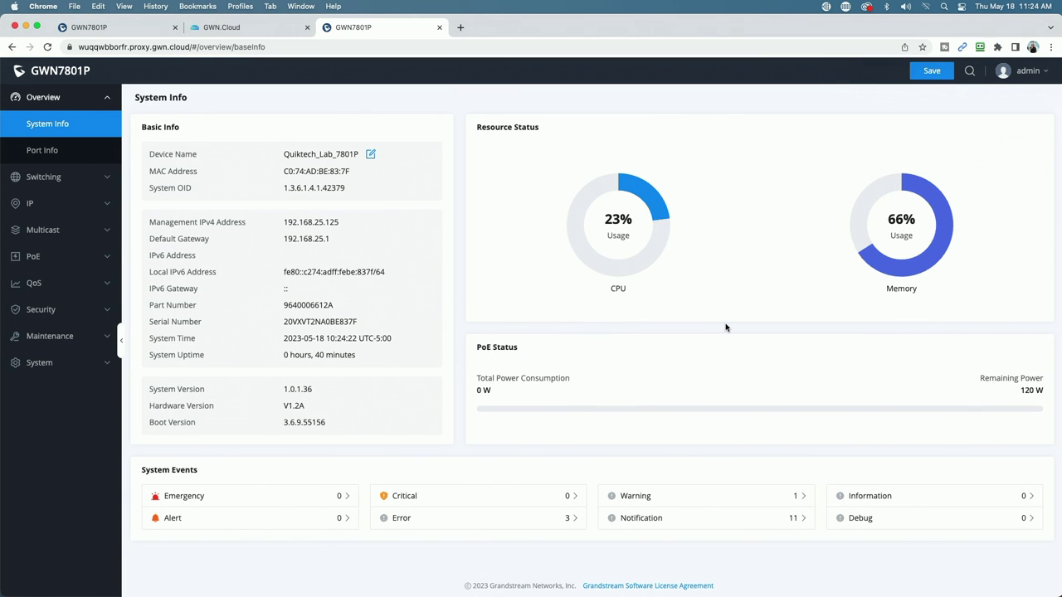